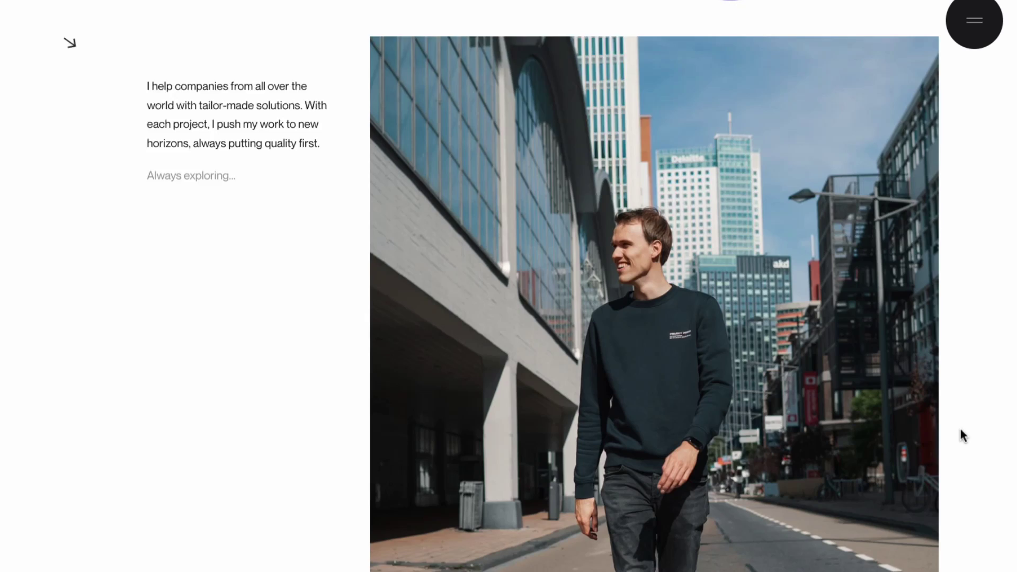
scroll(960, 430, down, 10)
Step: Scroll the example portfolio's parallax images until the aerial bridge photo and Connections heading show
scroll(960, 430, up, 5)
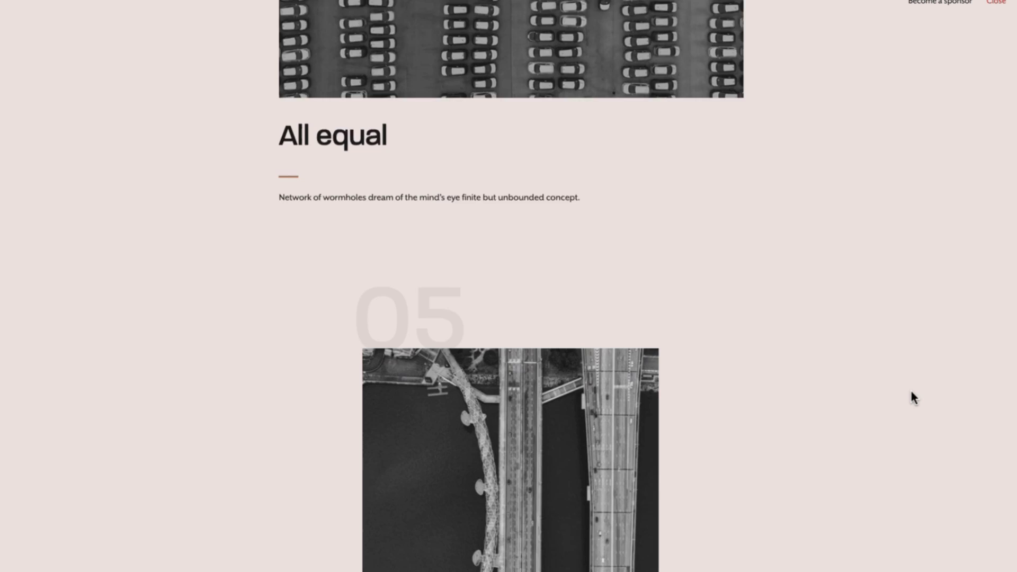
scroll(912, 397, down, 7)
scroll(911, 397, up, 3)
scroll(912, 397, down, 2)
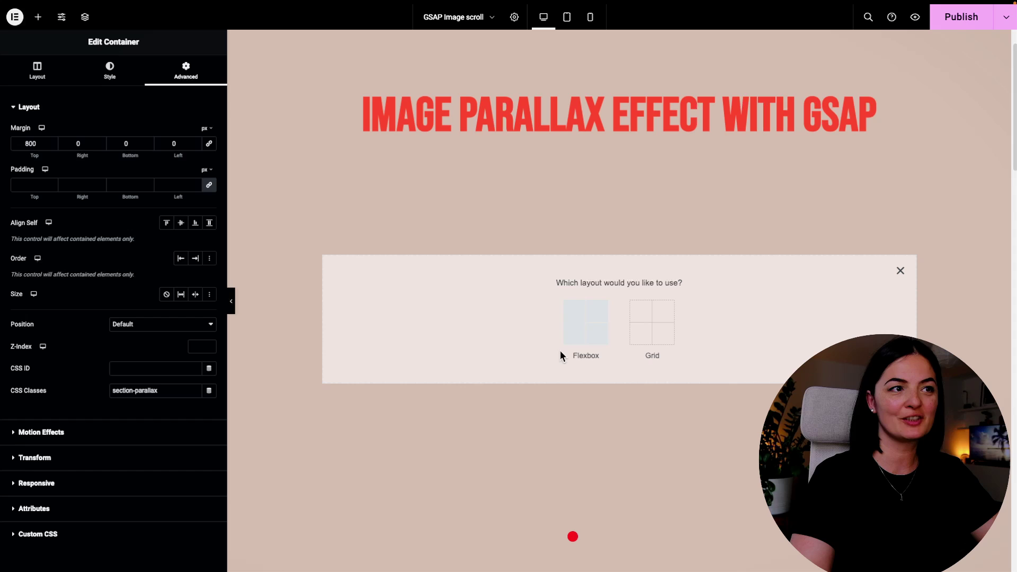
Step: Add a single-structure flexbox container set to Full Width with an 80 vh minimum height
click(569, 322)
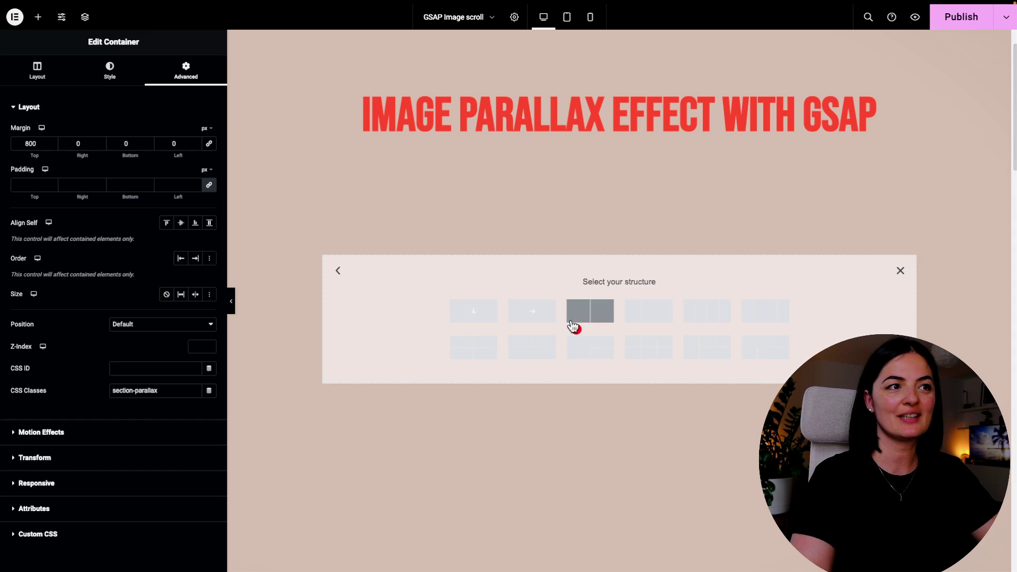
click(478, 311)
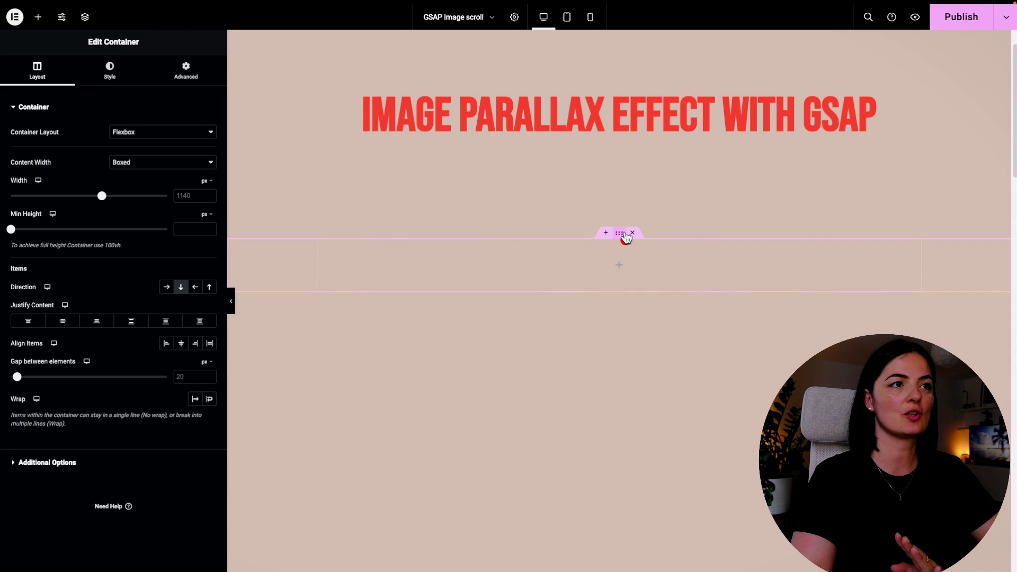
click(121, 166)
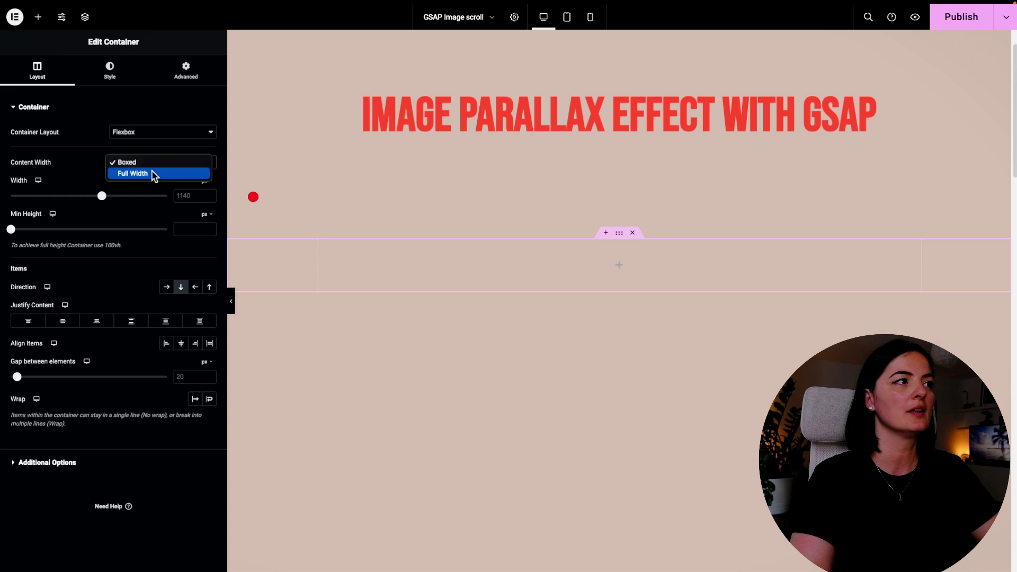
click(152, 170)
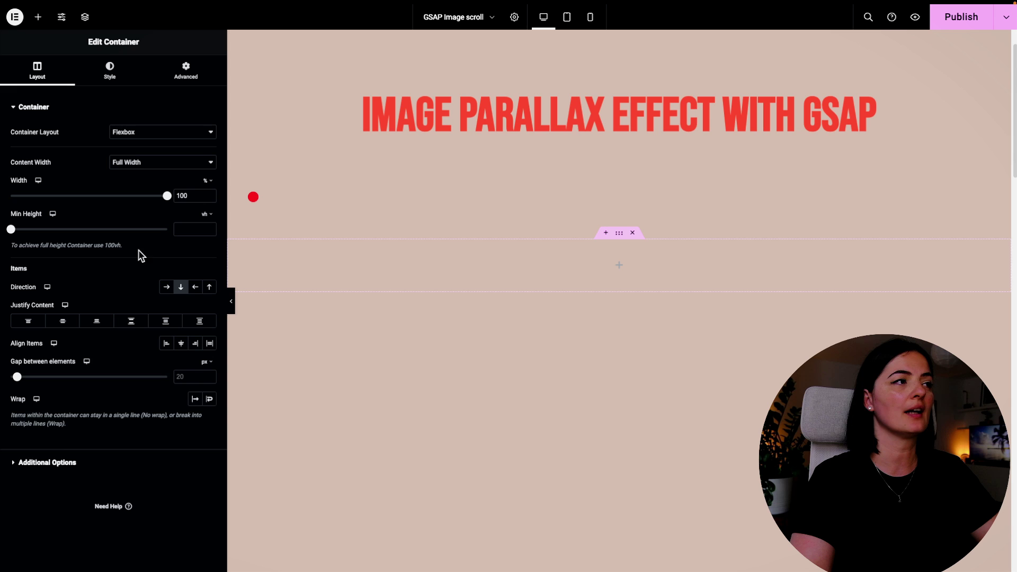
drag(11, 229, 114, 236)
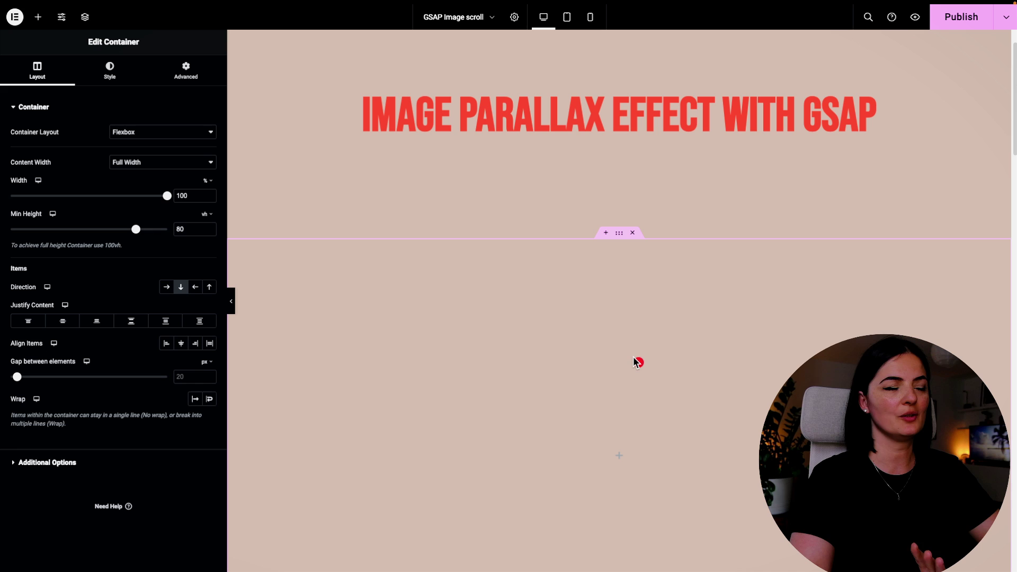
Step: Drop an Image widget into the empty container and insert the sunset paddle-boarders photo
click(37, 19)
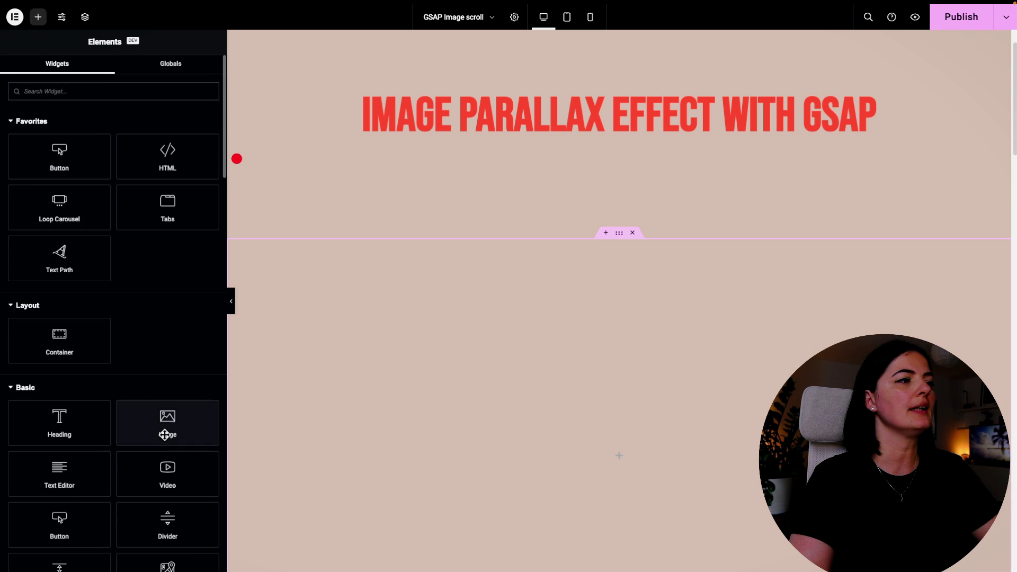
drag(164, 422, 438, 347)
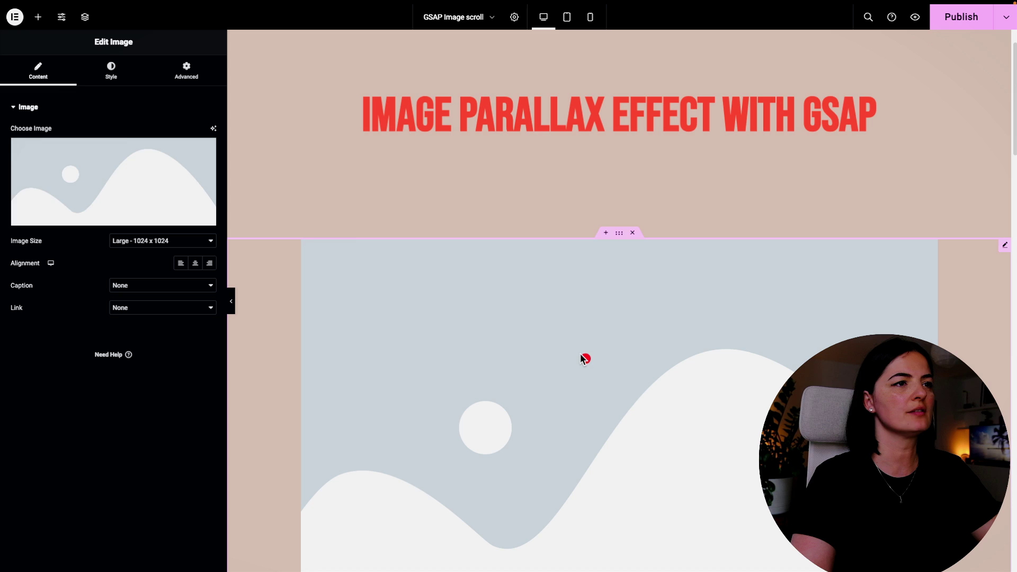
click(158, 169)
click(982, 540)
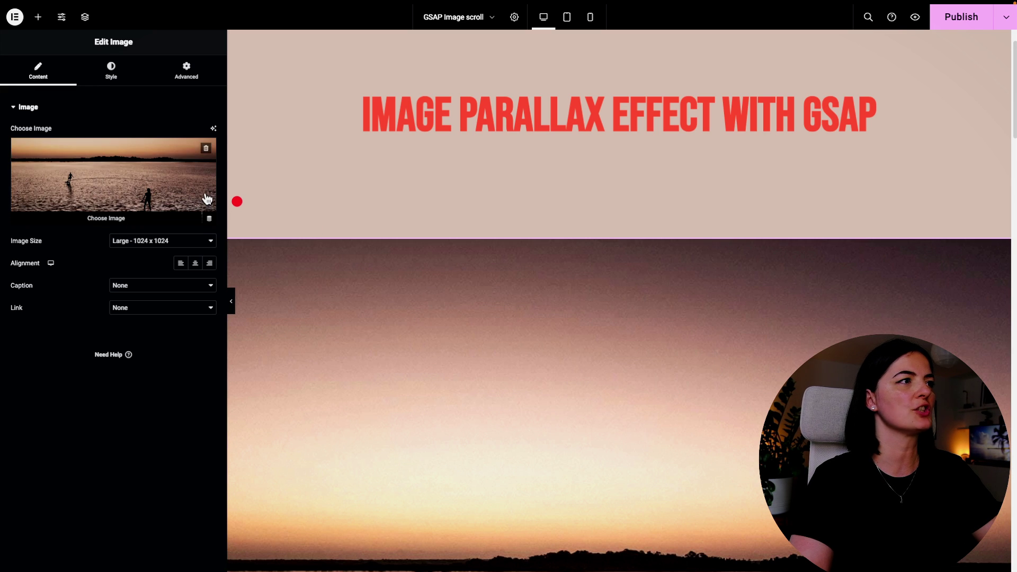
Step: In the image's Advanced settings, set Width to Custom at 80%
click(193, 73)
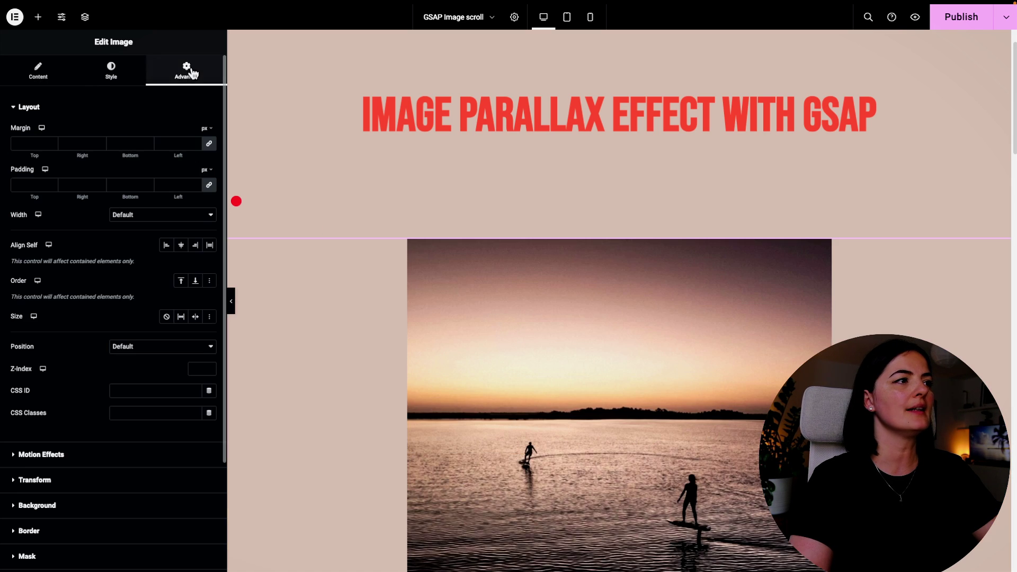
click(197, 218)
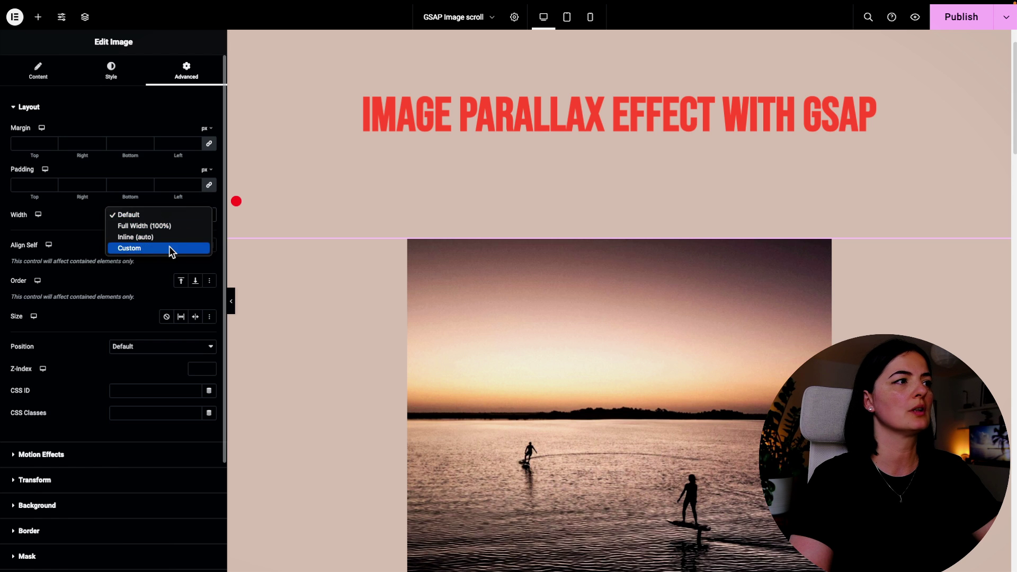
click(187, 258)
drag(13, 251, 135, 261)
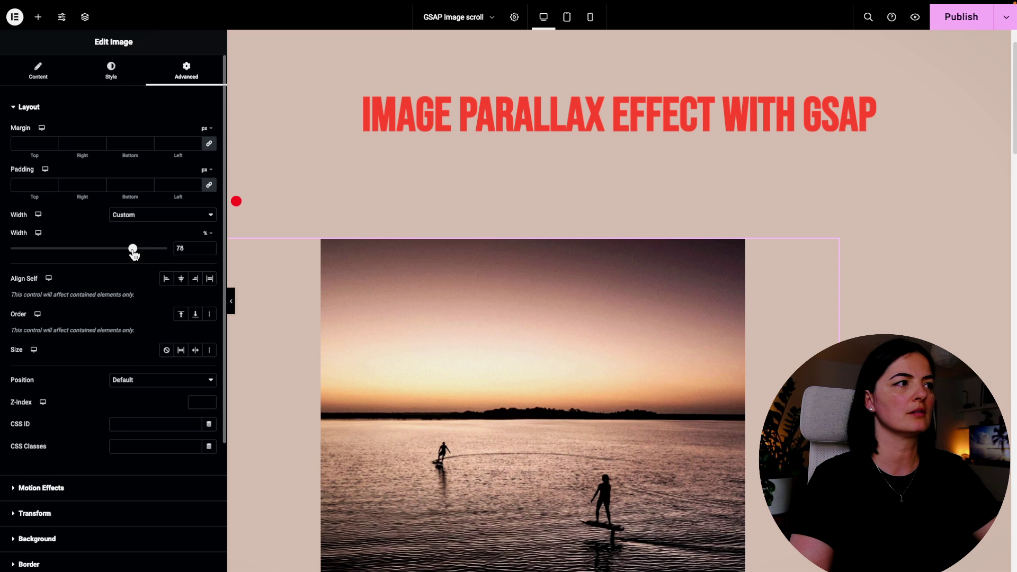
drag(135, 255, 137, 255)
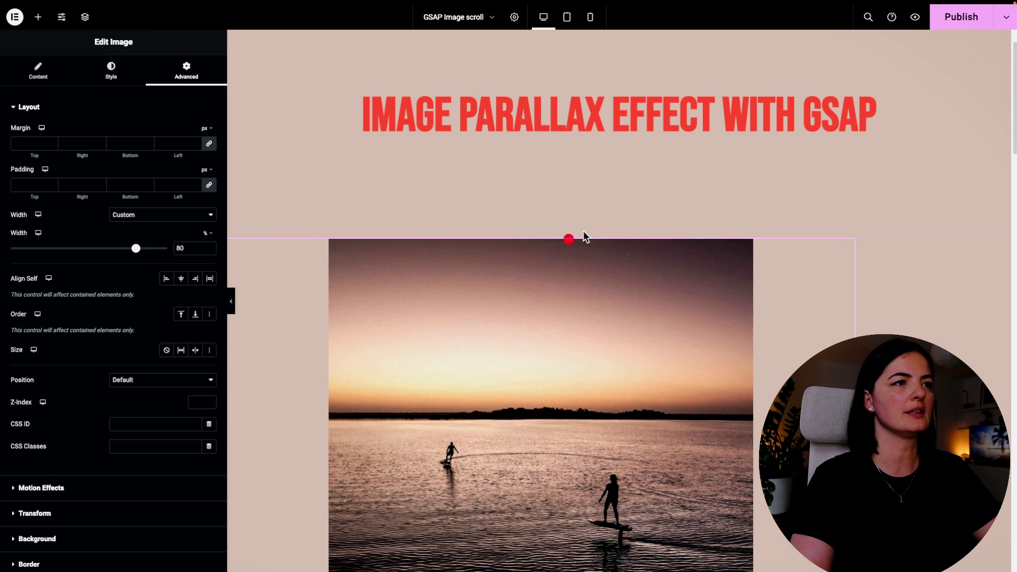
Step: Set the container's Align Items and Align Self to Center
click(618, 236)
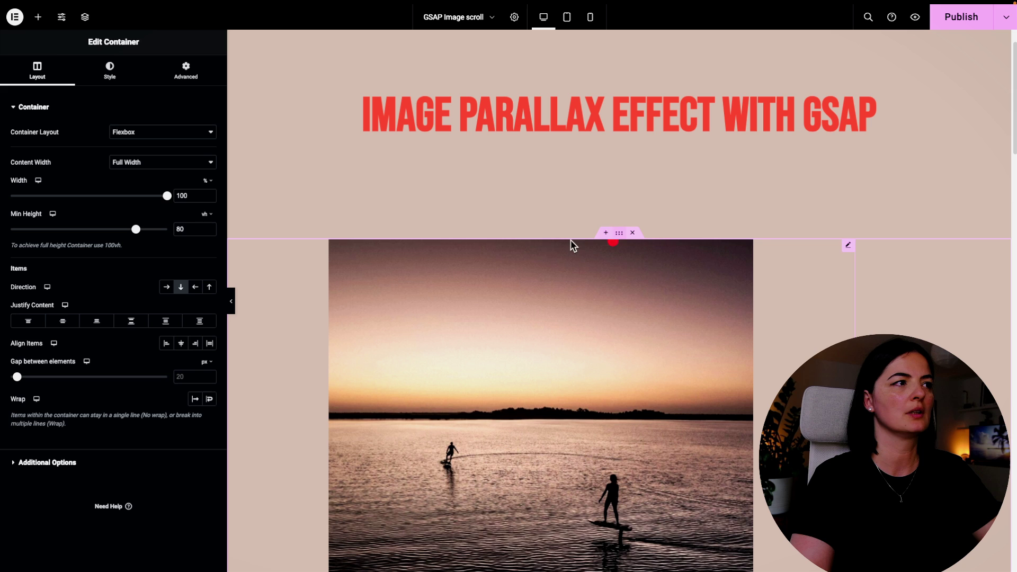
click(183, 347)
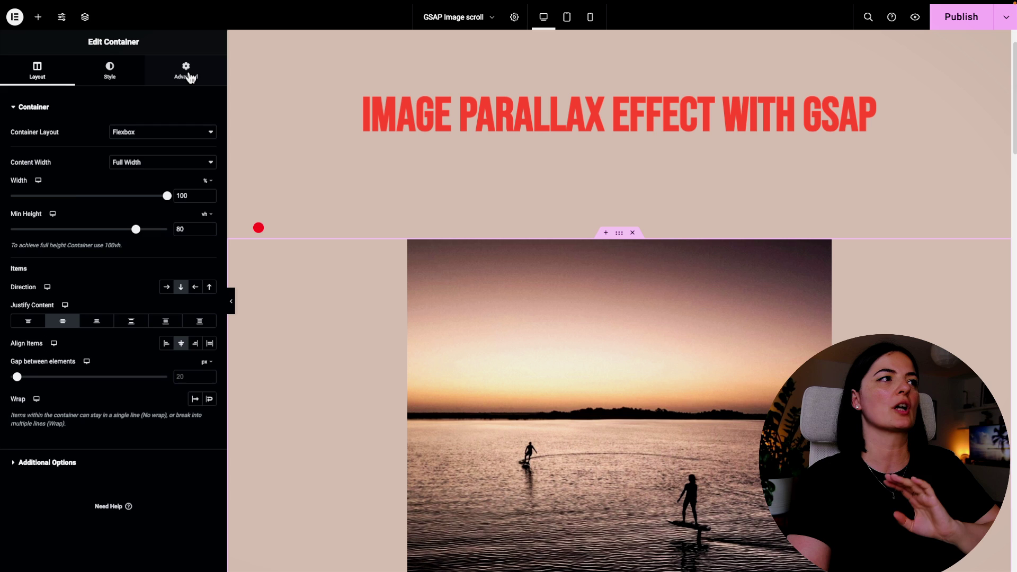
click(187, 74)
click(181, 222)
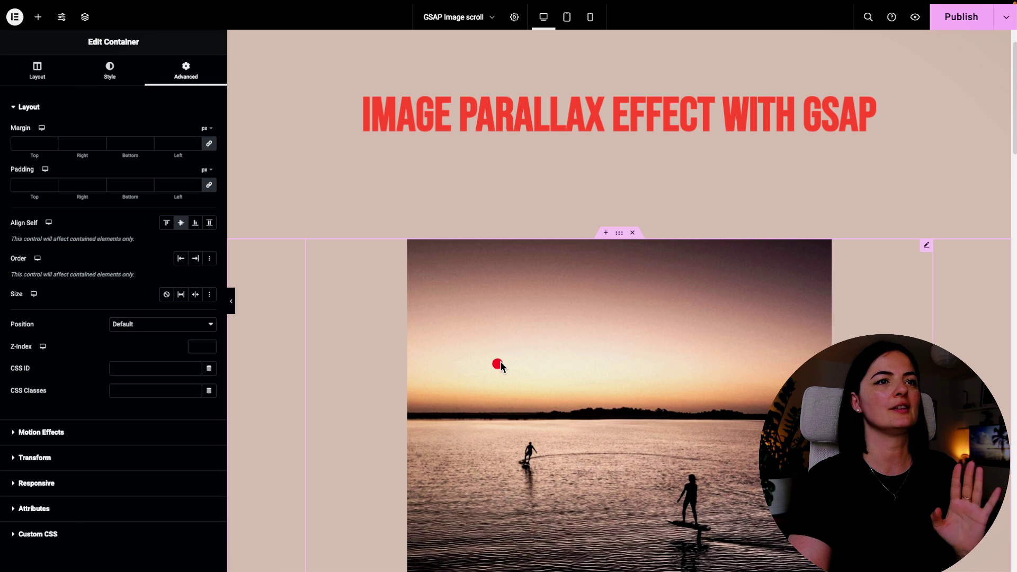
Step: In the image's Style tab, set Width to 100% and Height to 100 vh
click(926, 244)
click(38, 72)
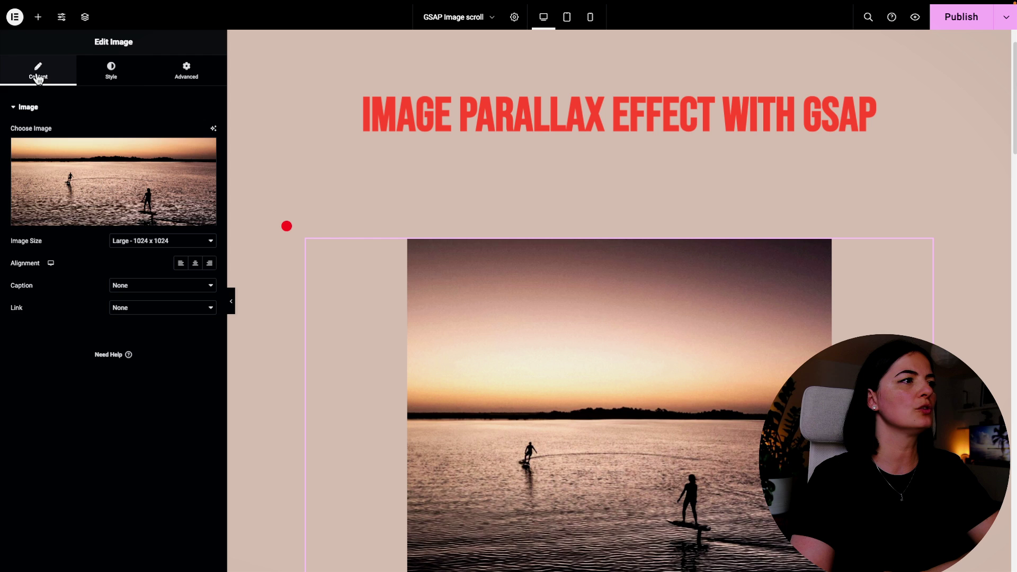
click(117, 77)
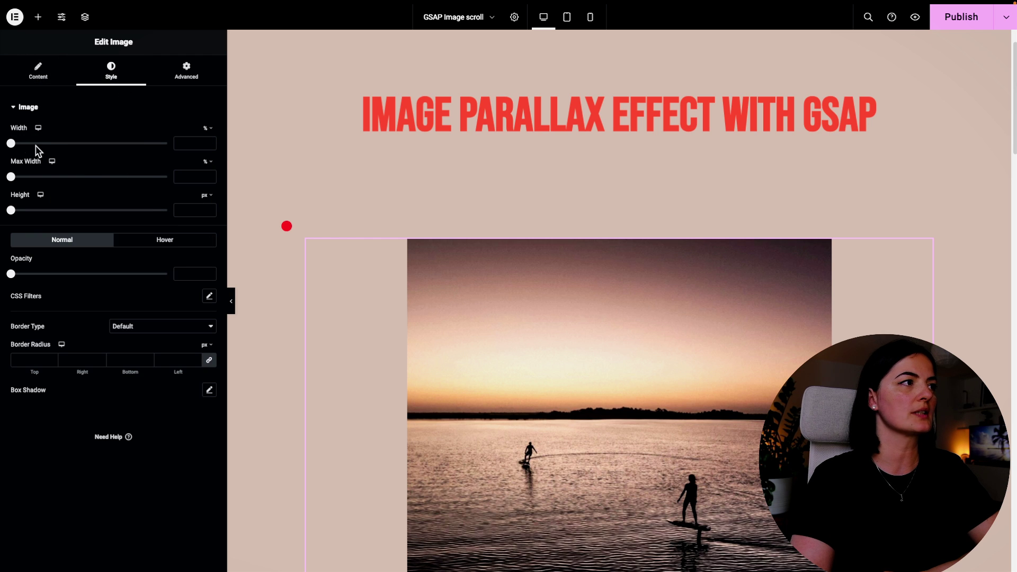
drag(13, 144, 172, 145)
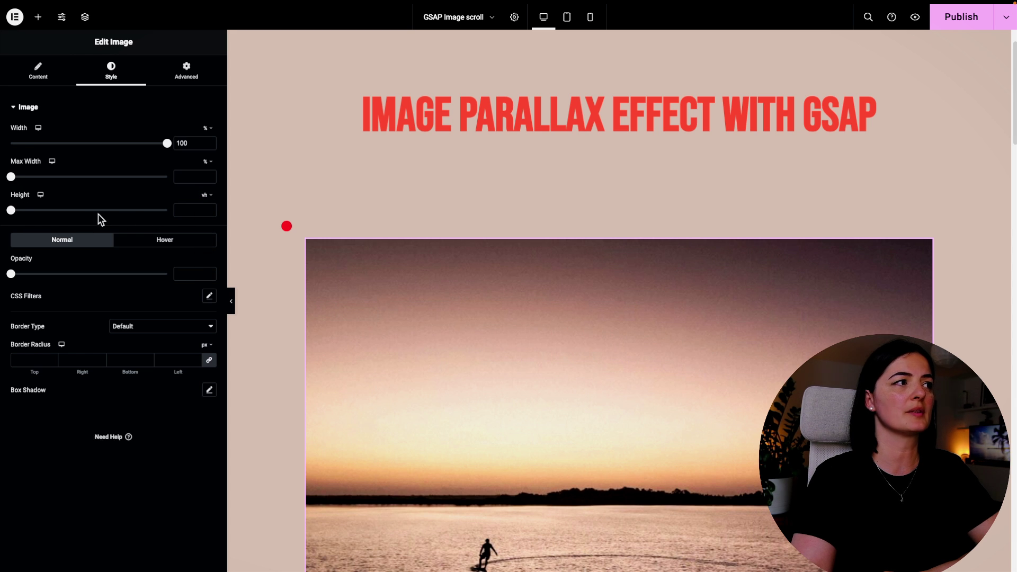
drag(11, 211, 179, 209)
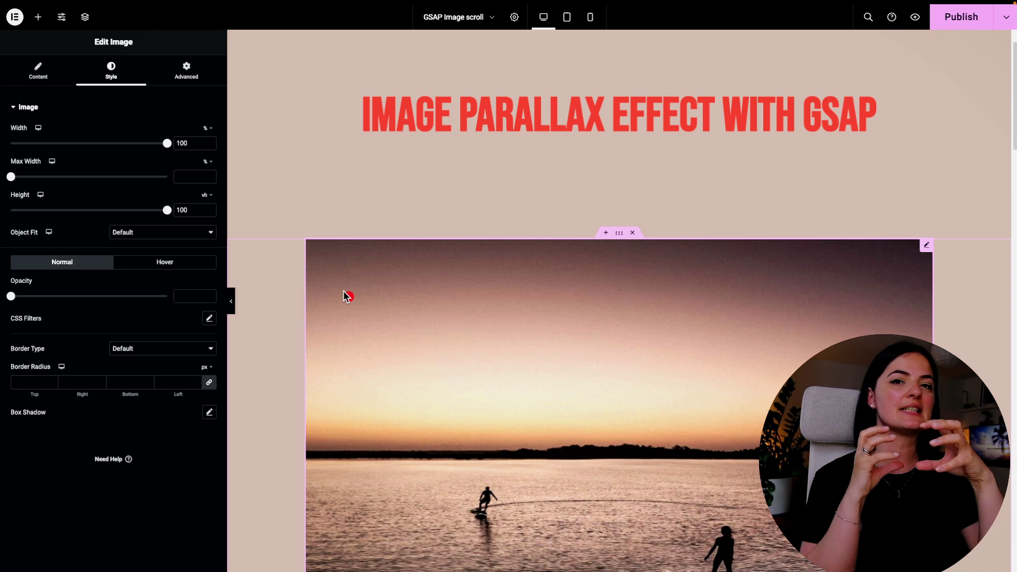
Step: Return the container's Min Height to about 80 vh and reopen the image's Style settings
click(619, 233)
click(37, 73)
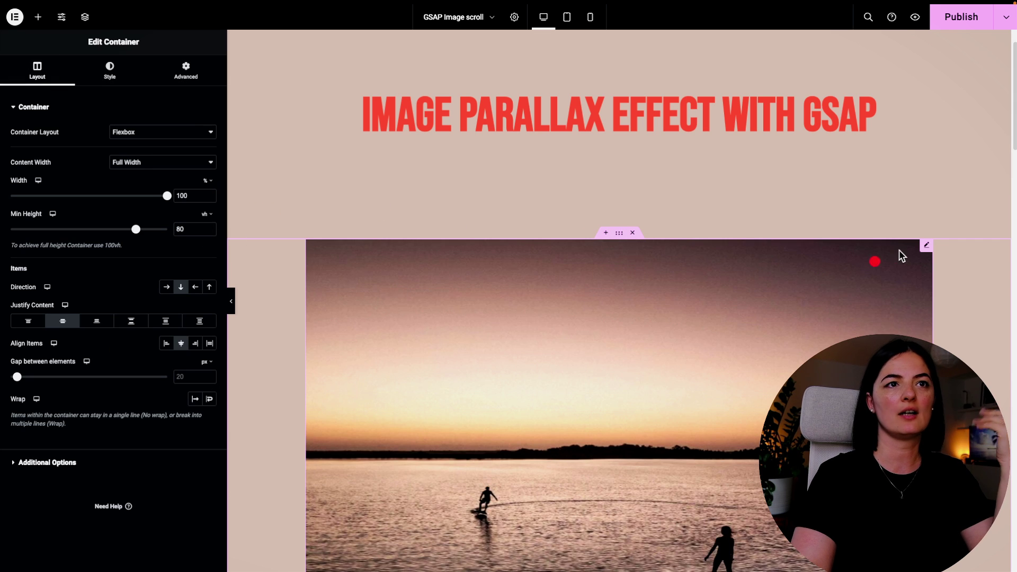
click(924, 248)
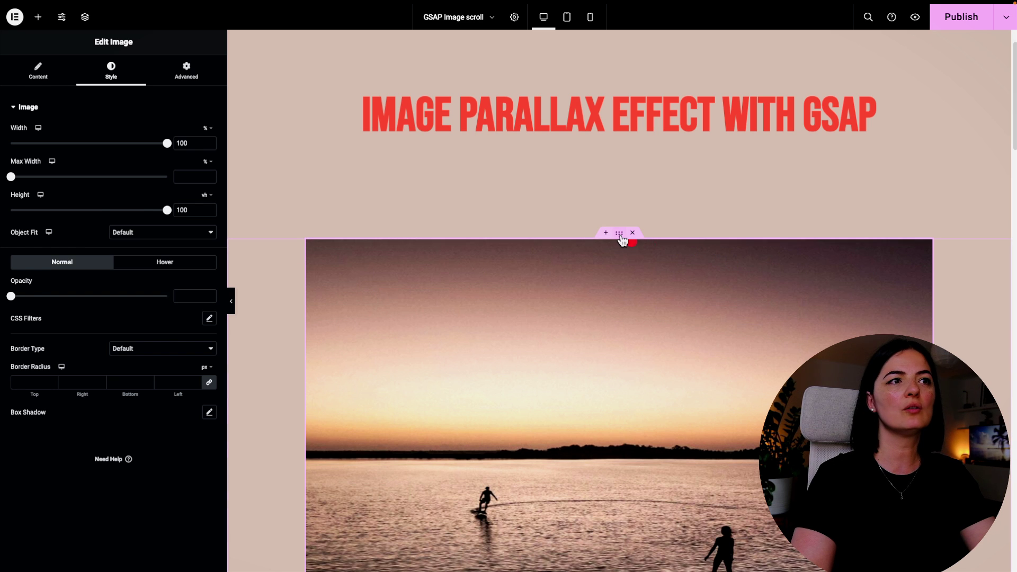
click(621, 238)
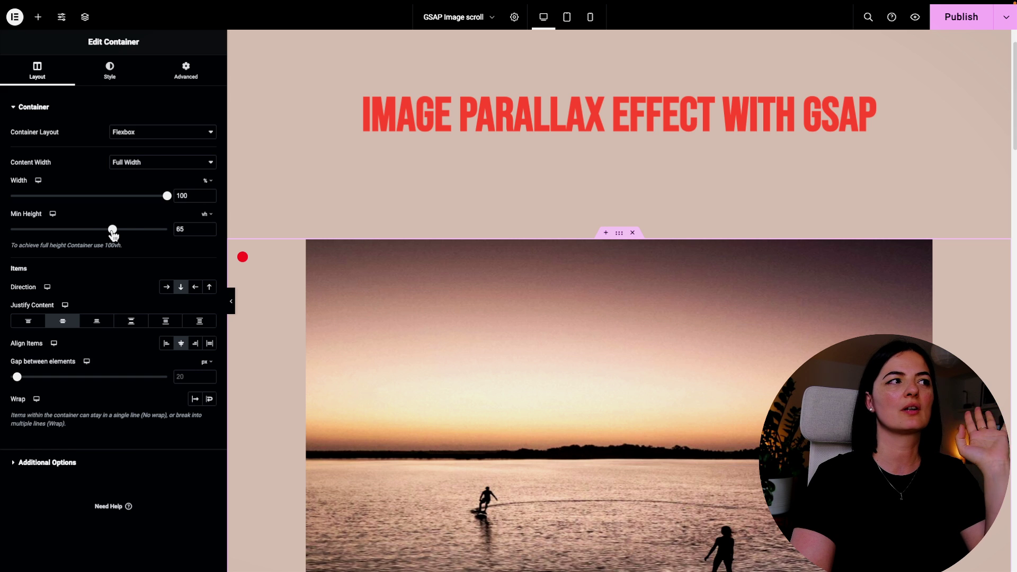
drag(113, 230, 133, 229)
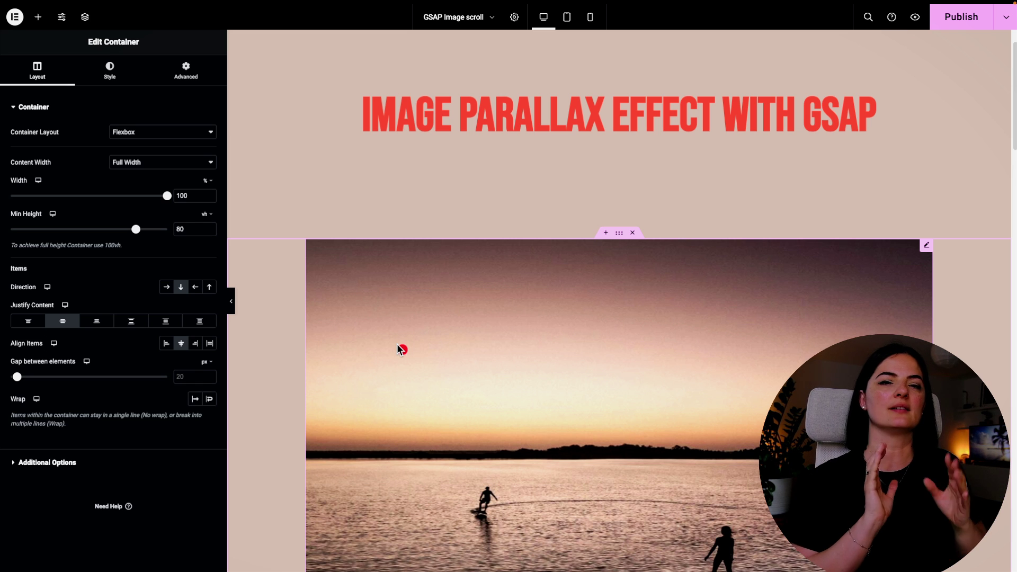
click(927, 246)
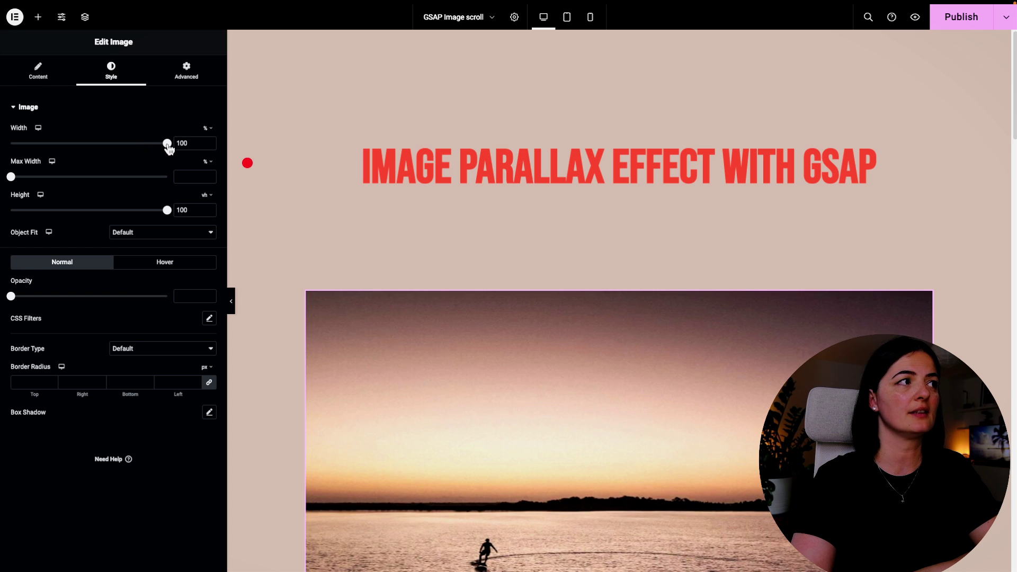
Step: Narrow the image to 55%, set Object Fit Cover at Center Center, and publish
drag(168, 149, 98, 159)
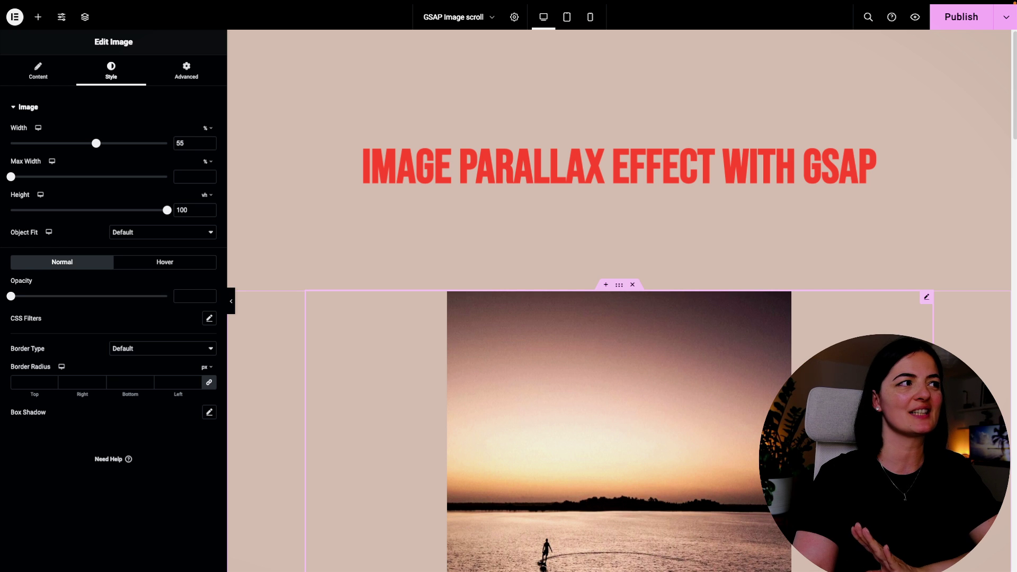
scroll(545, 342, down, 3)
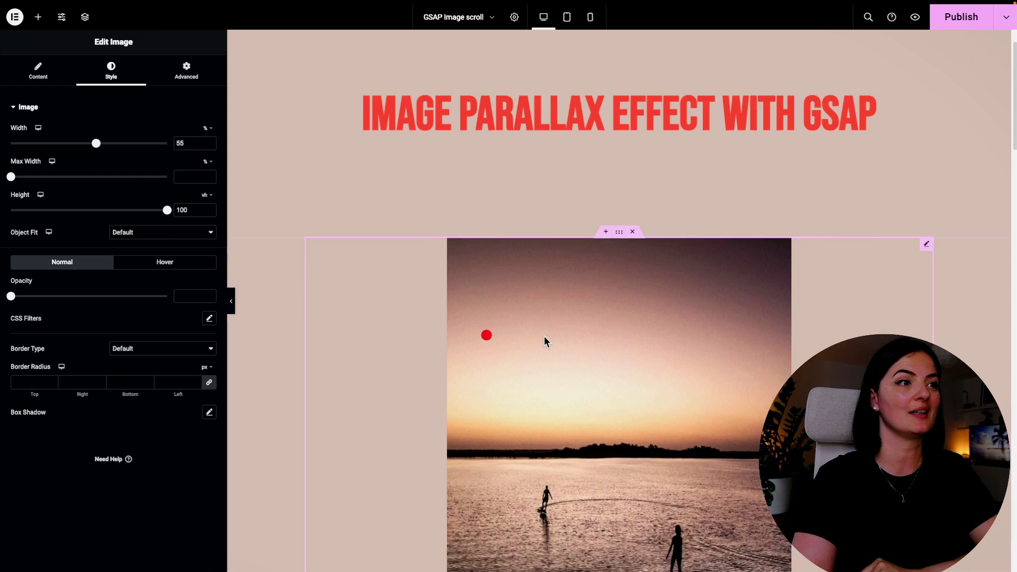
click(155, 233)
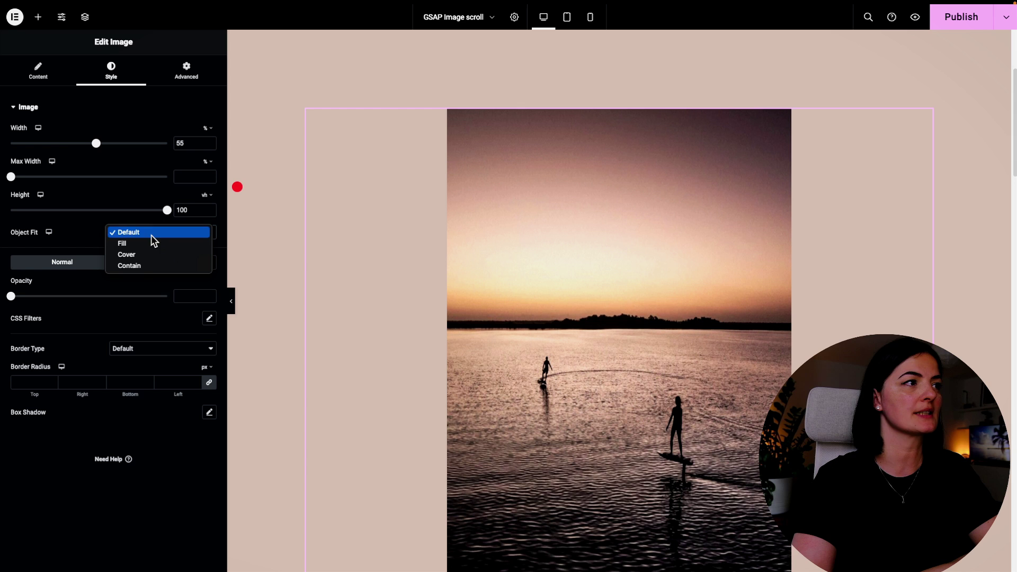
click(149, 254)
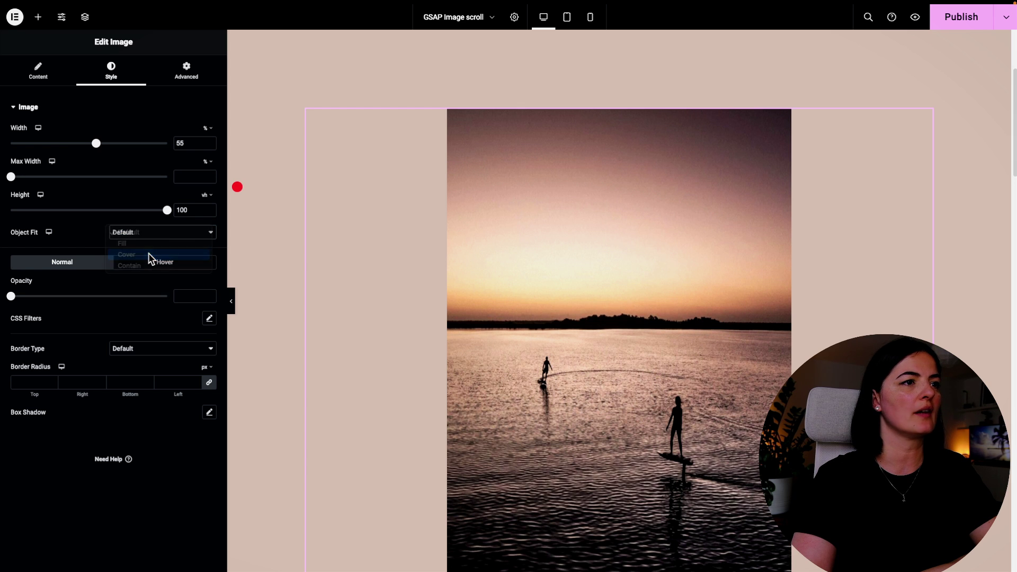
click(192, 252)
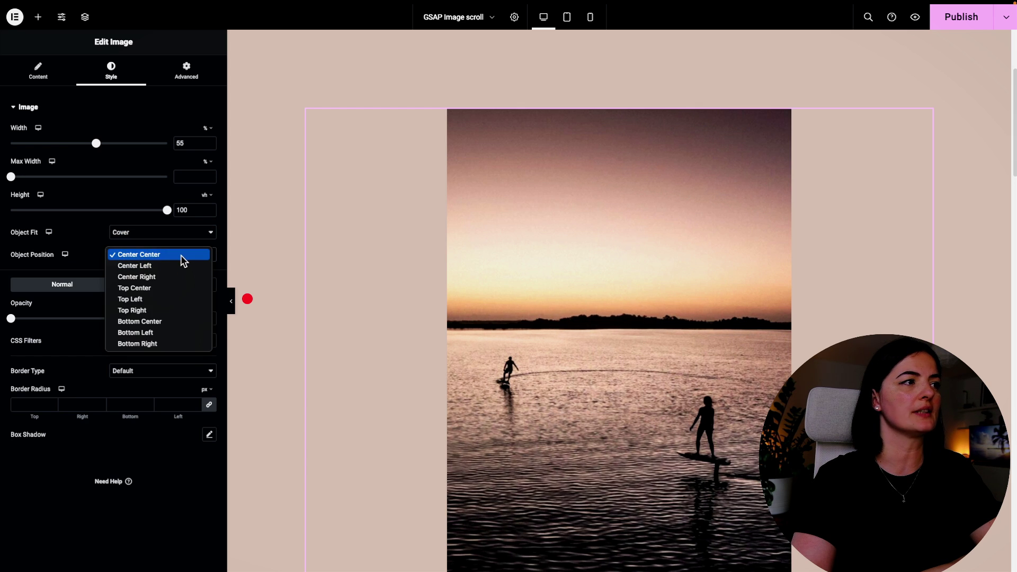
click(181, 256)
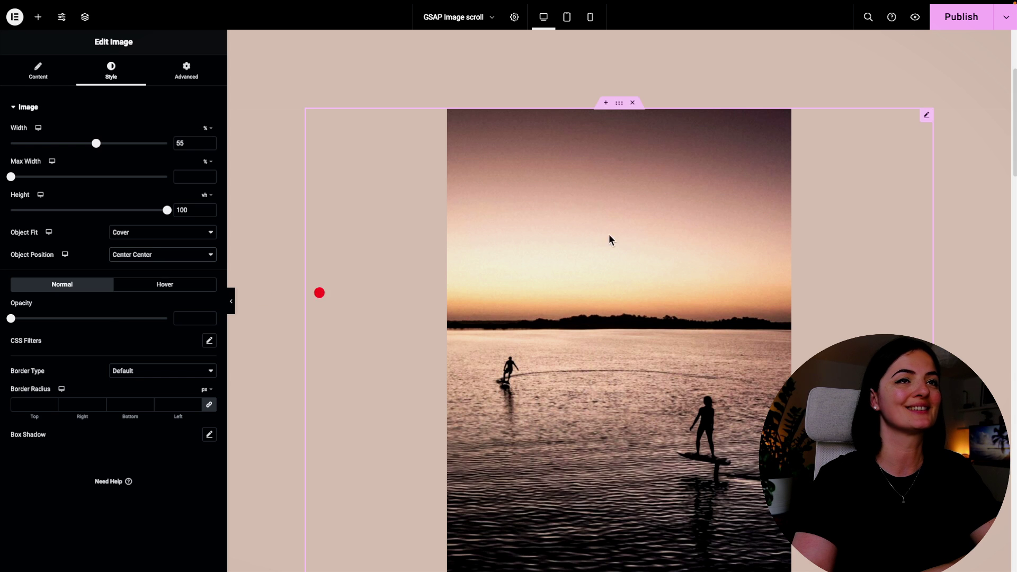
click(965, 18)
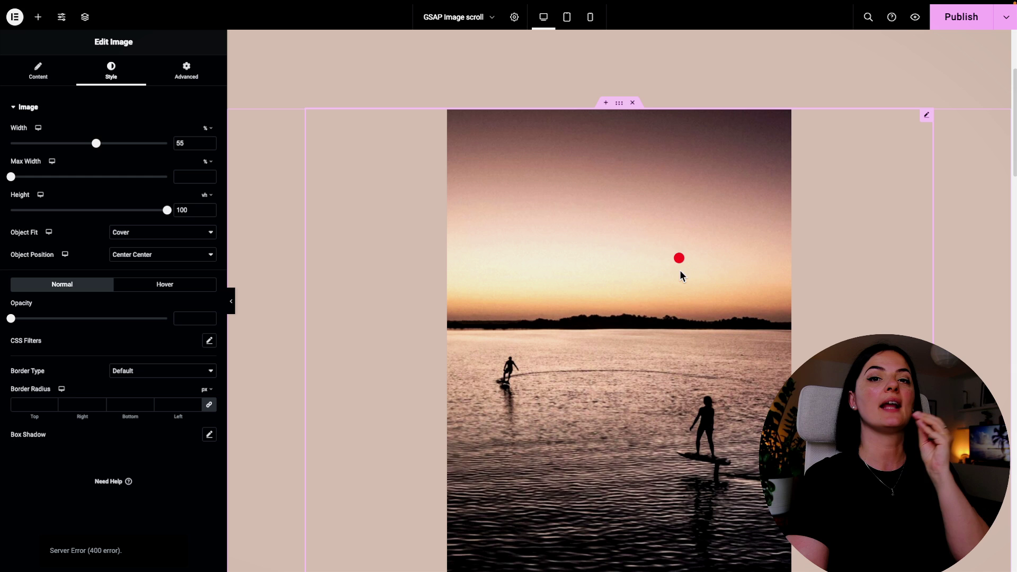
Step: Check the image's 'parallax-content' CSS class in Advanced settings and republish the page
click(618, 196)
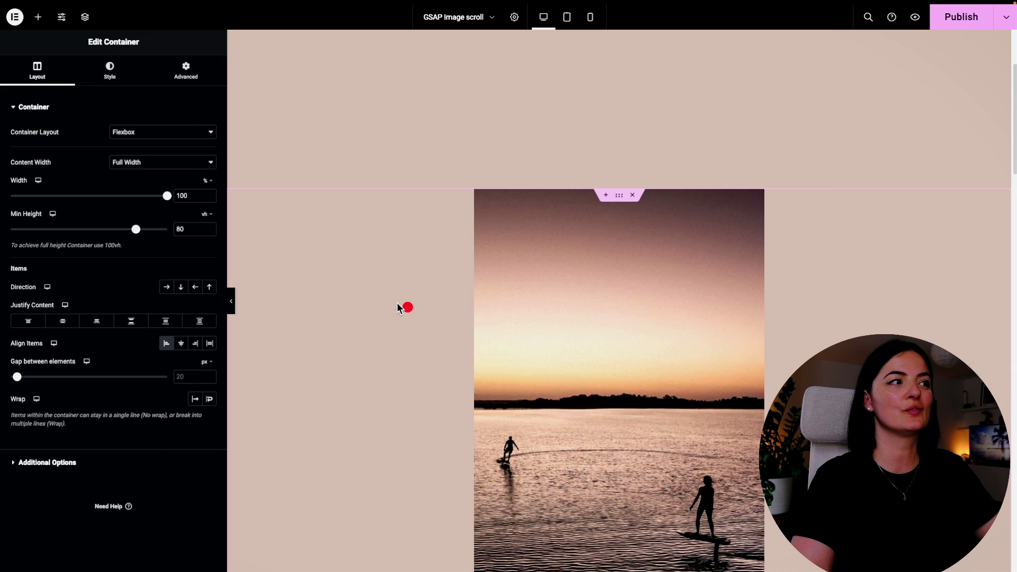
click(183, 74)
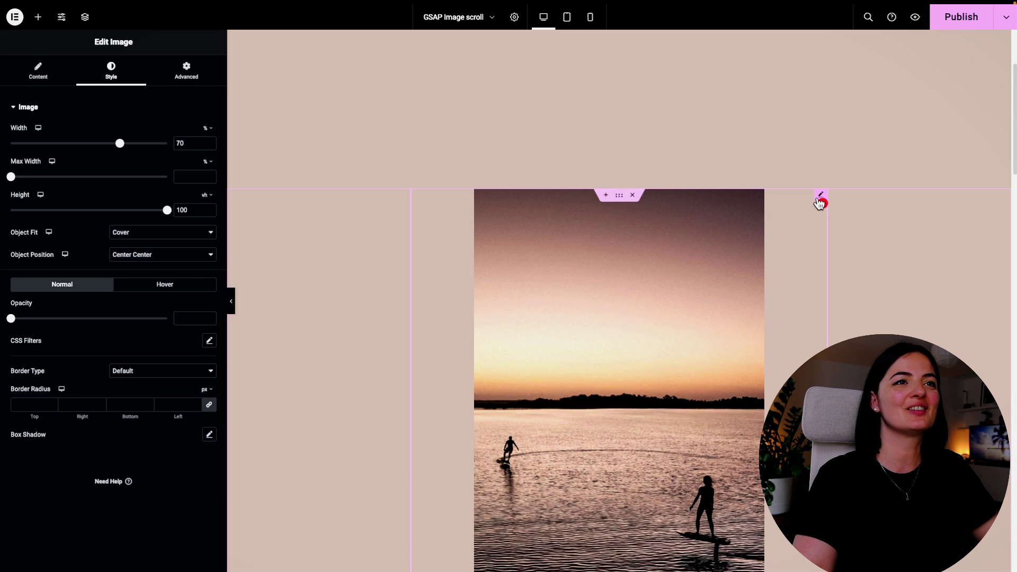
click(186, 71)
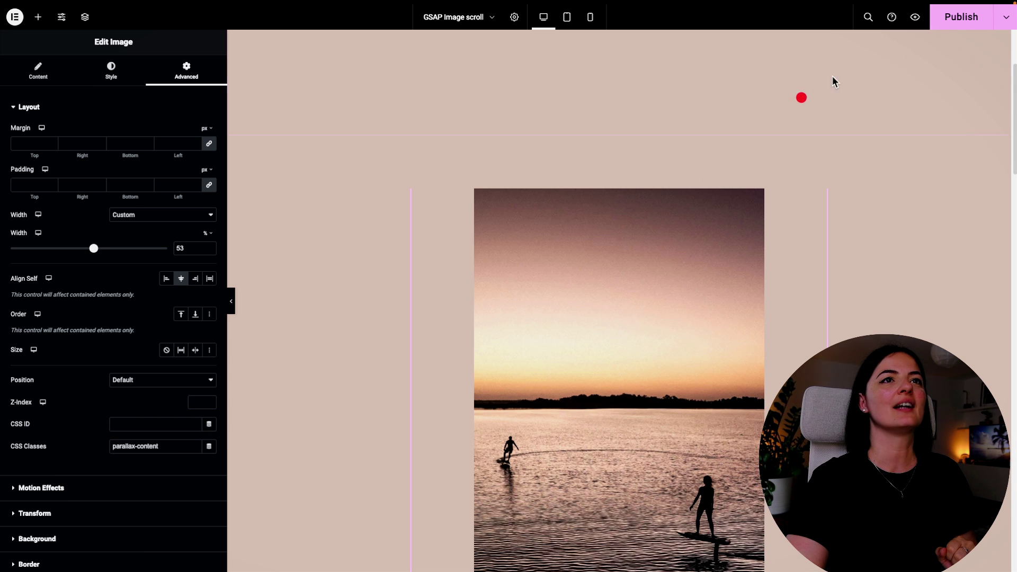
click(950, 20)
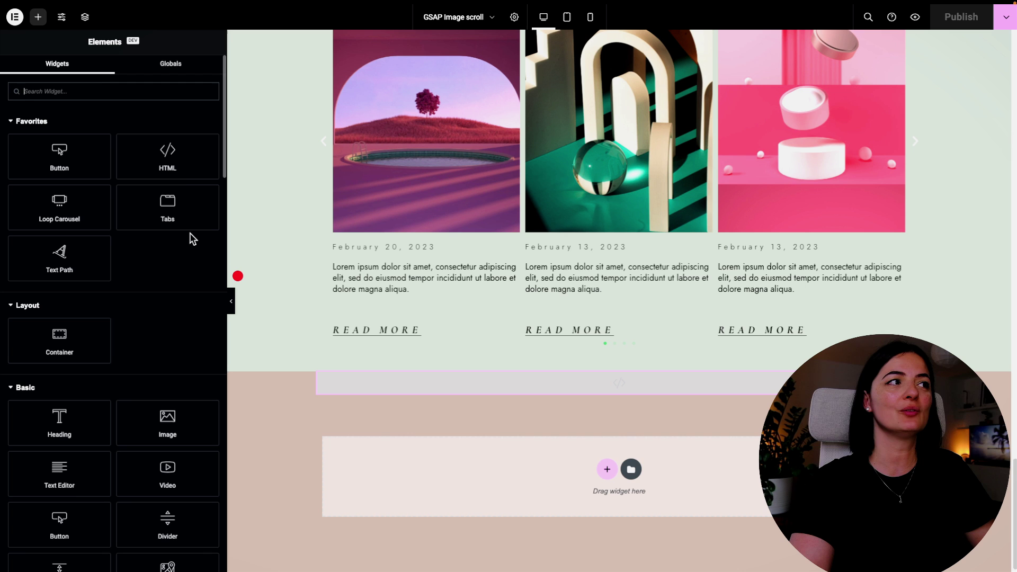
Step: Add an HTML widget, paste the GSAP parallax script, and delete the commented-out lines 23–39
drag(170, 162, 545, 453)
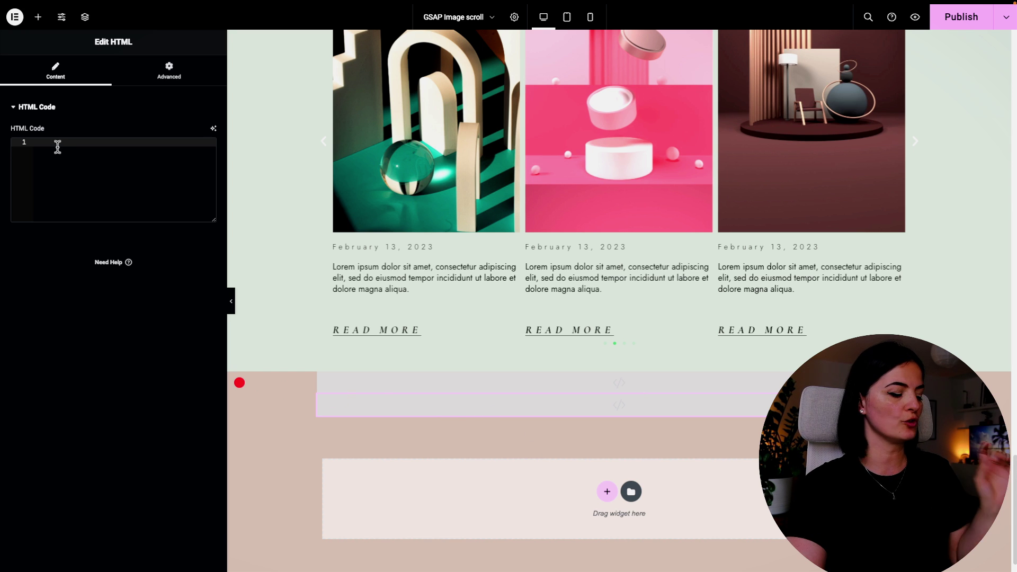
key(ctrl+v)
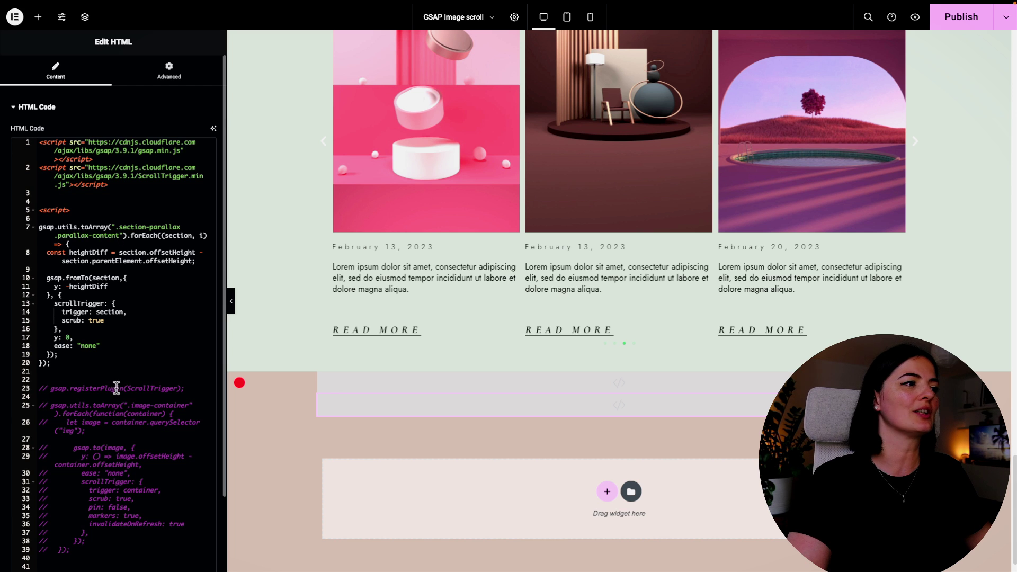
drag(33, 388, 96, 549)
key(BackSpace)
click(67, 413)
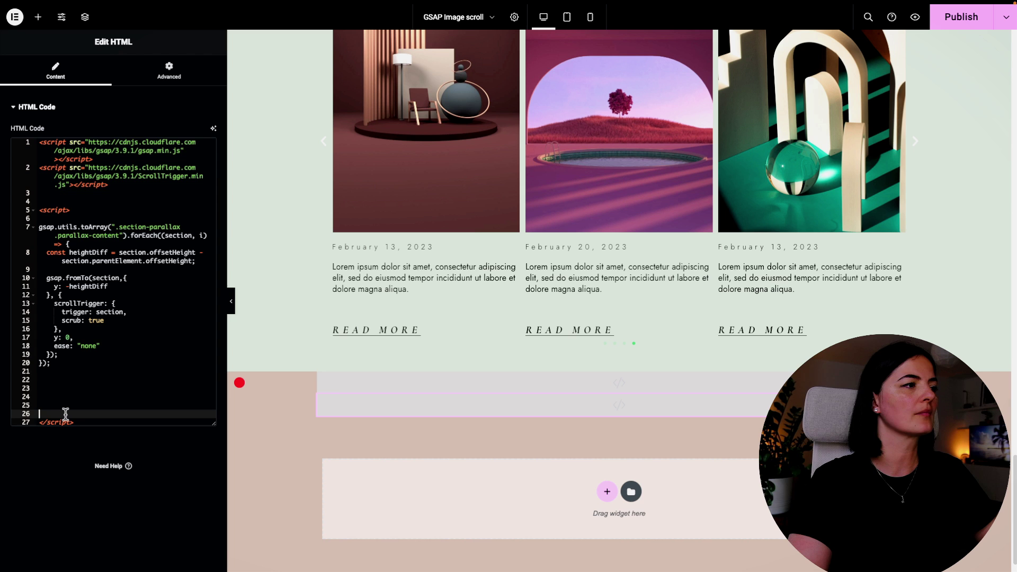
key(BackSpace)
key(BackSpace)
key(BackSpace)
key(BackSpace)
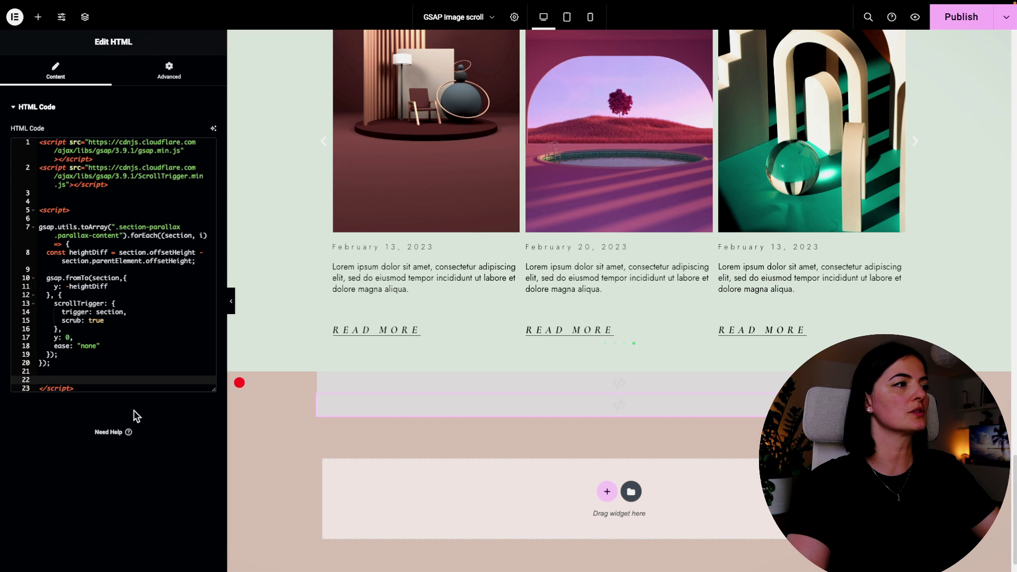
Step: Add a period before section-parallax on line 7 to make it a class selector
drag(235, 228, 319, 225)
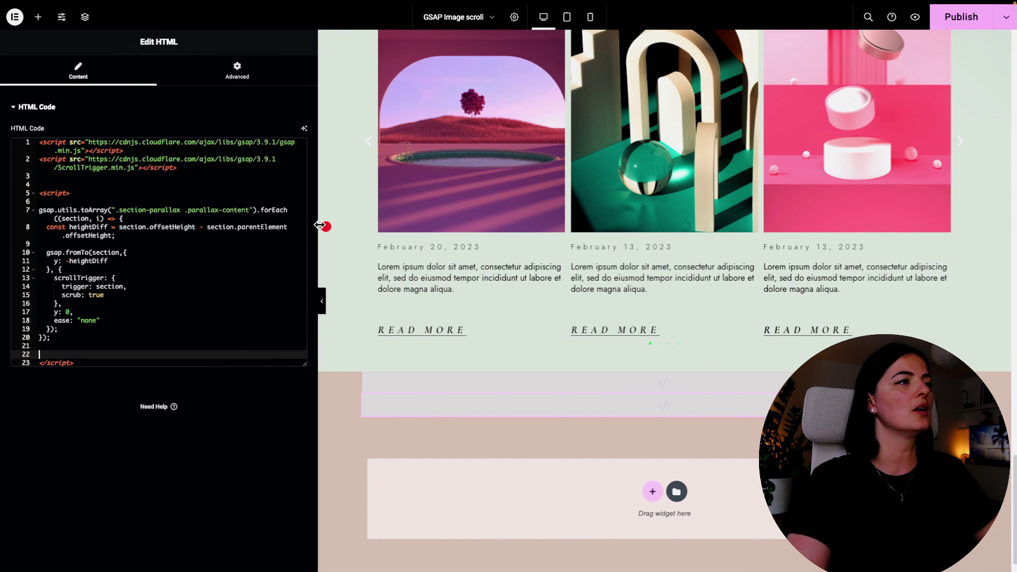
click(225, 281)
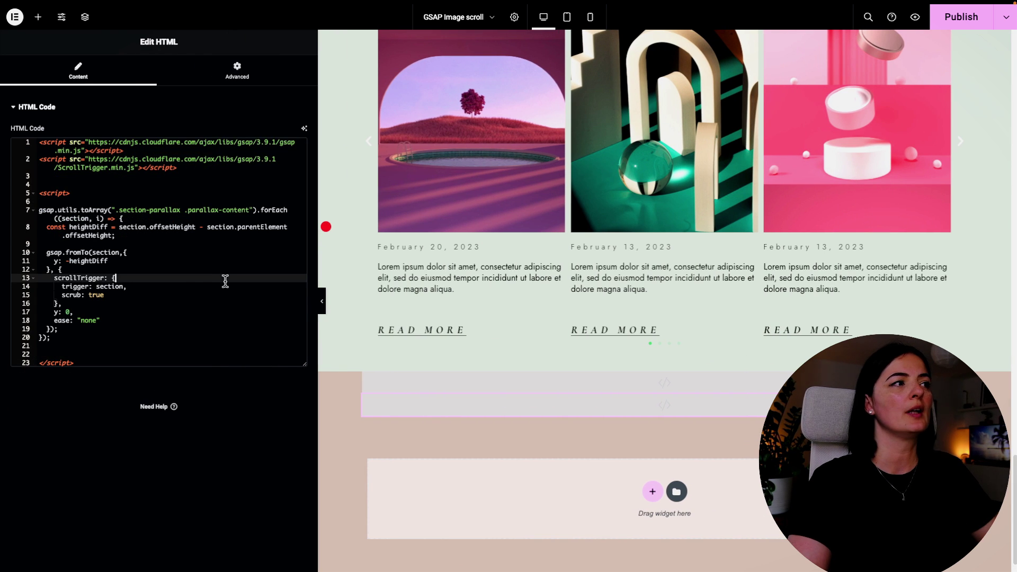
click(119, 211)
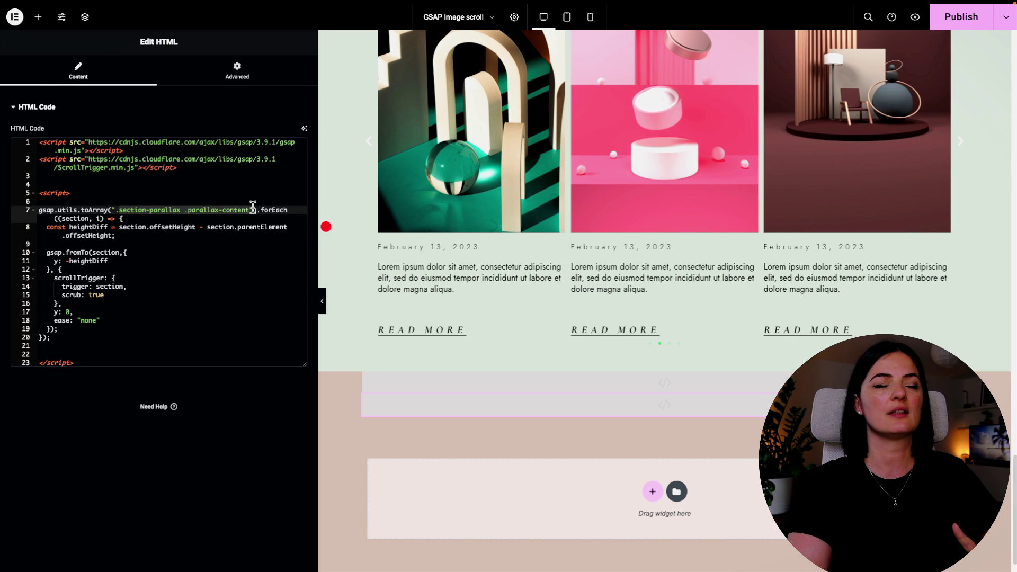
click(162, 209)
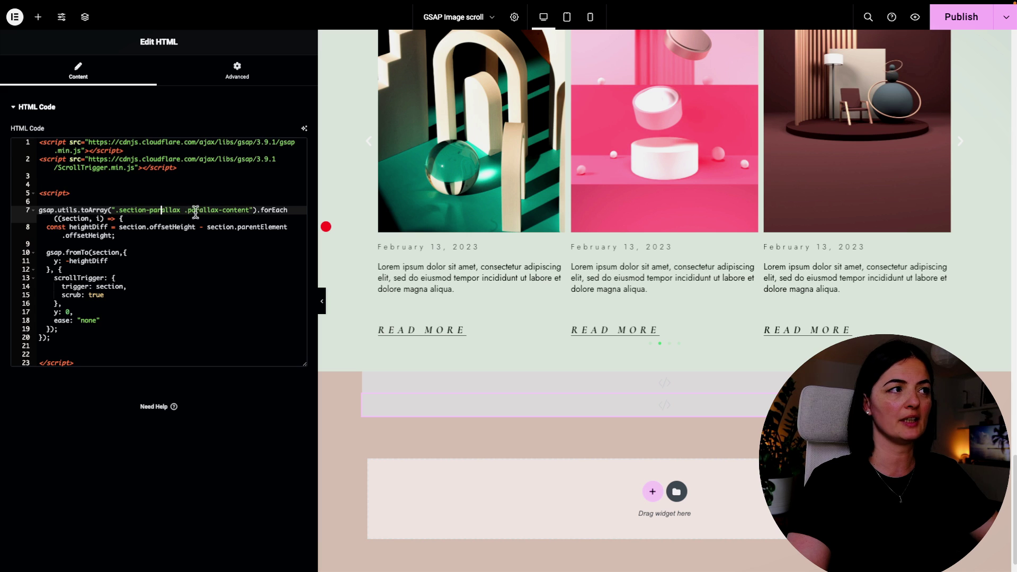
click(118, 210)
text(.parallax-content {*/)
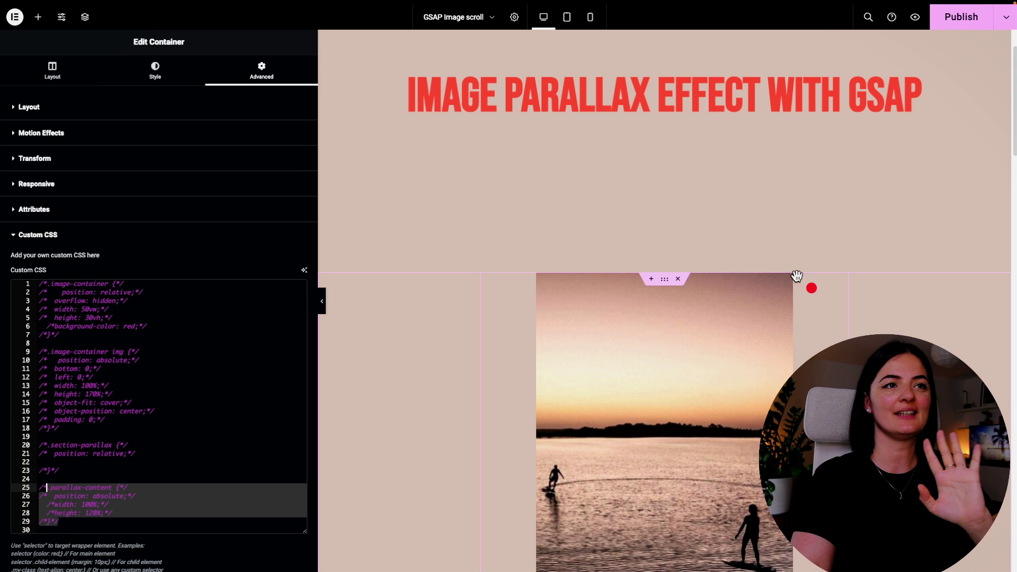
Step: Switch the sunset image's Position to Default, then back to Absolute
click(843, 285)
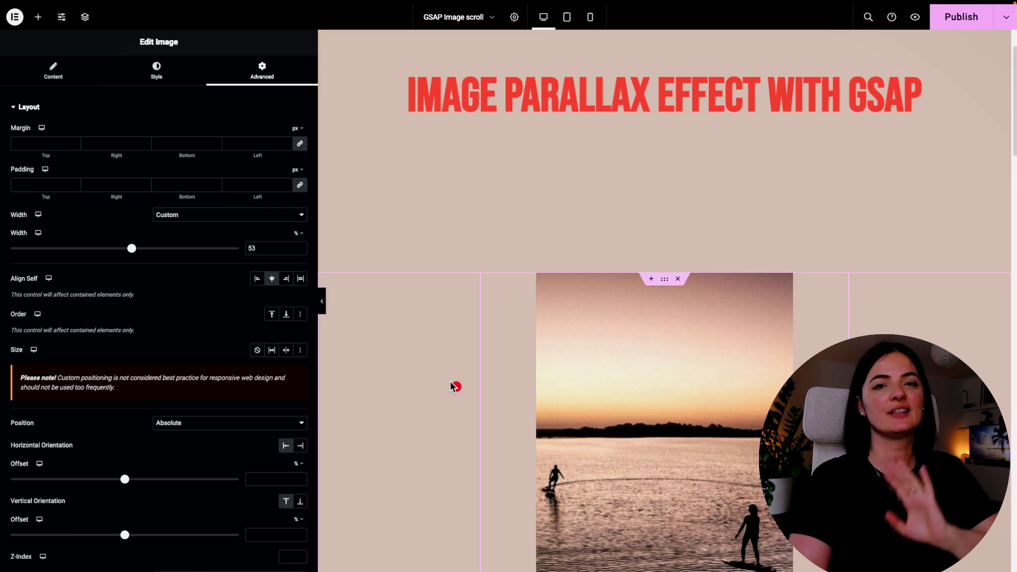
scroll(170, 437, down, 1)
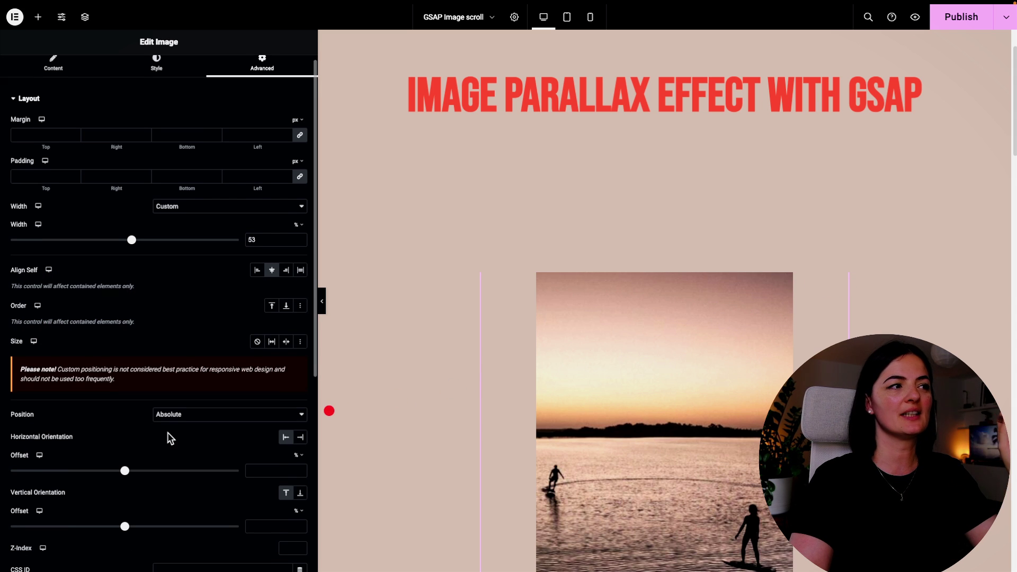
click(166, 405)
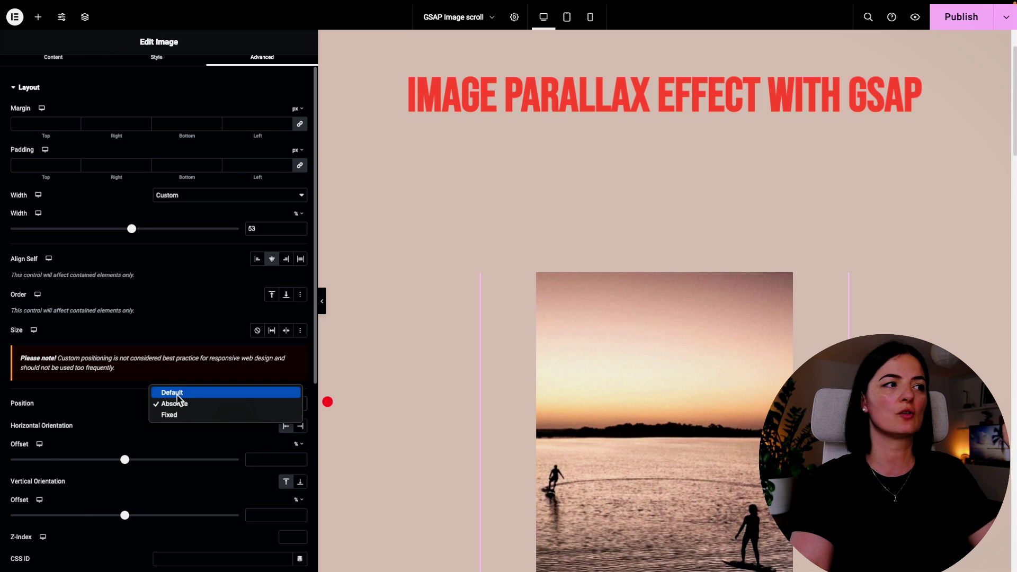
click(177, 393)
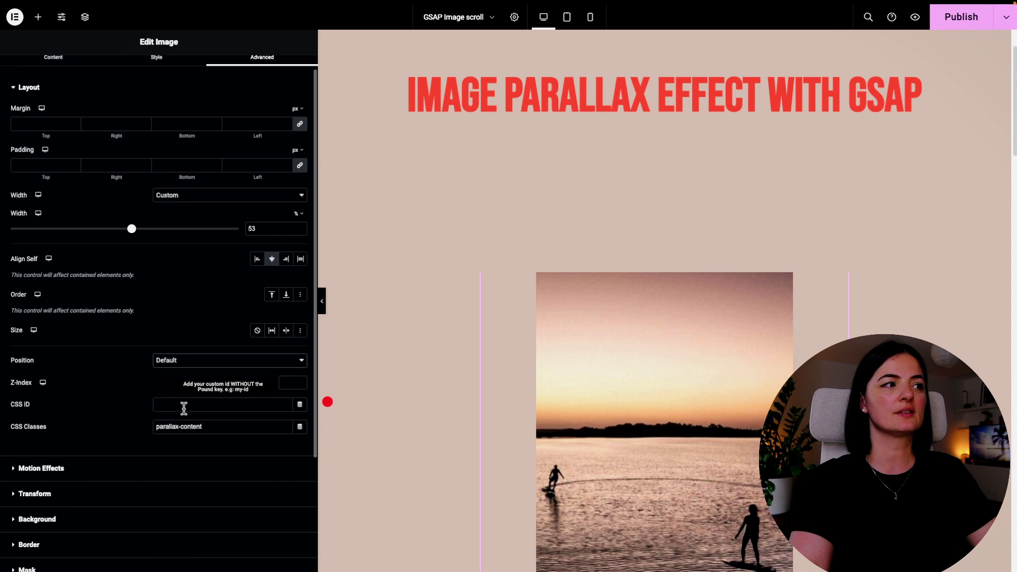
click(186, 364)
click(189, 371)
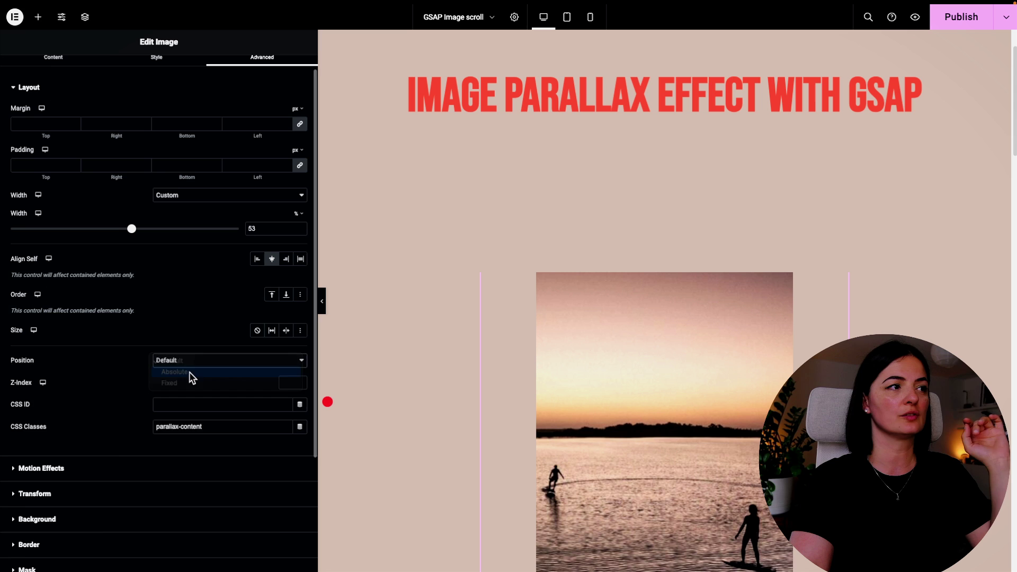
scroll(221, 422, down, 1)
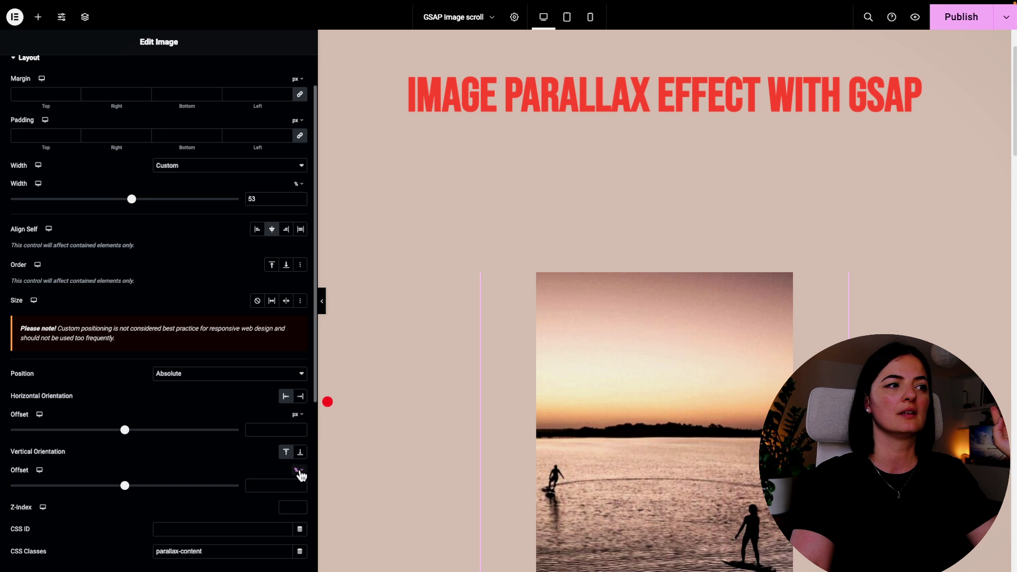
click(914, 16)
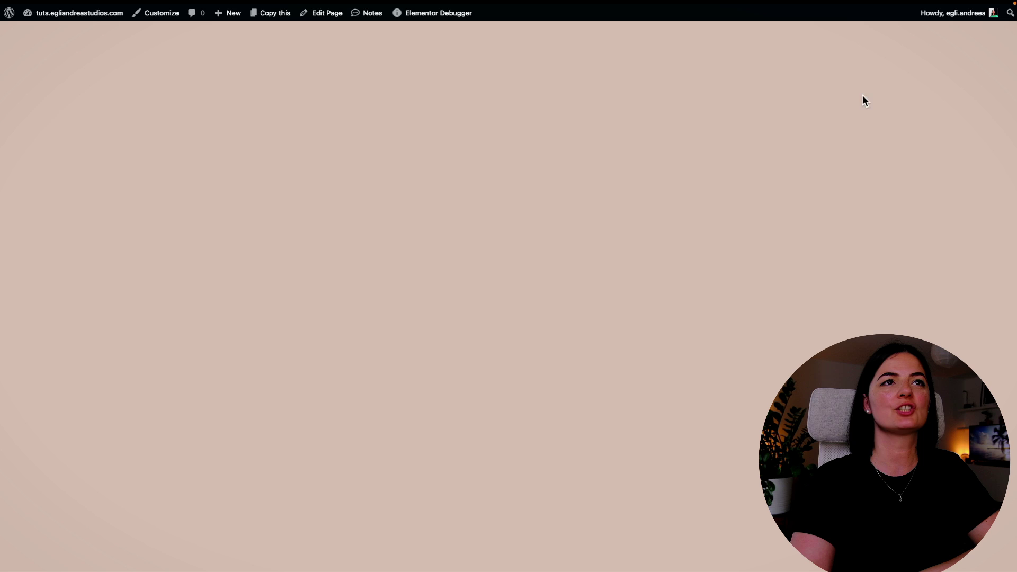
scroll(809, 323, down, 5)
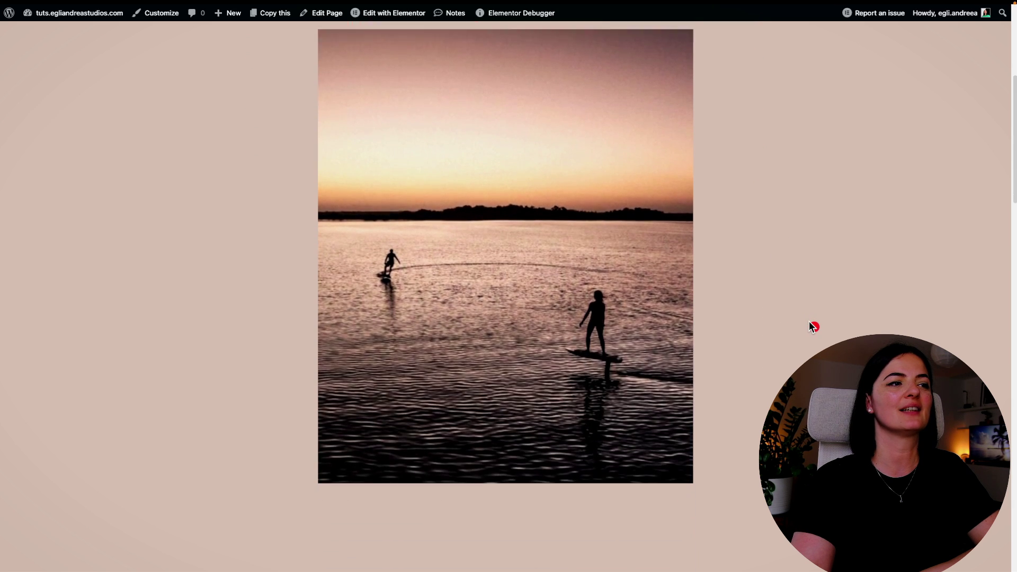
scroll(813, 326, down, 4)
scroll(813, 326, up, 6)
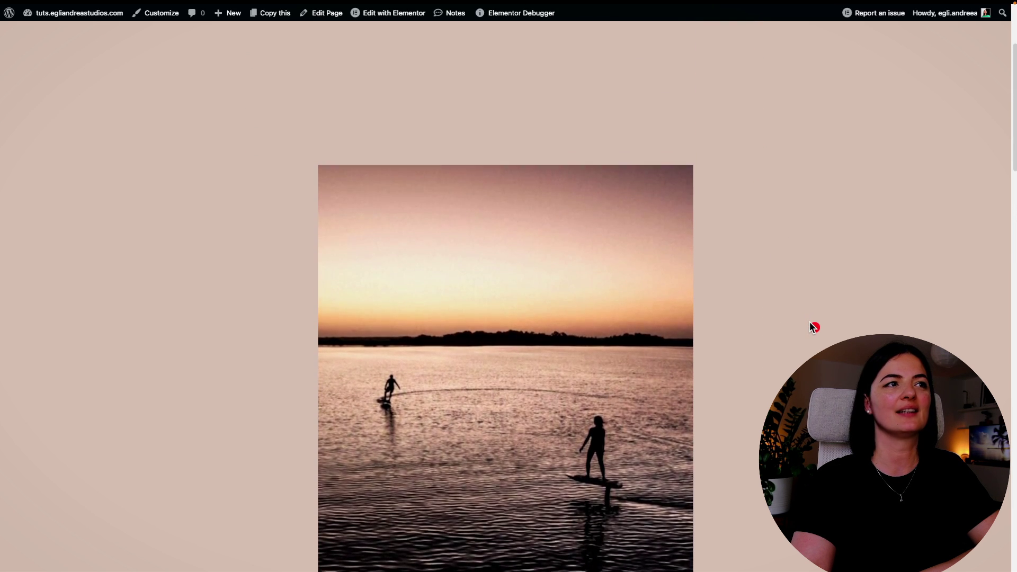
scroll(810, 324, down, 7)
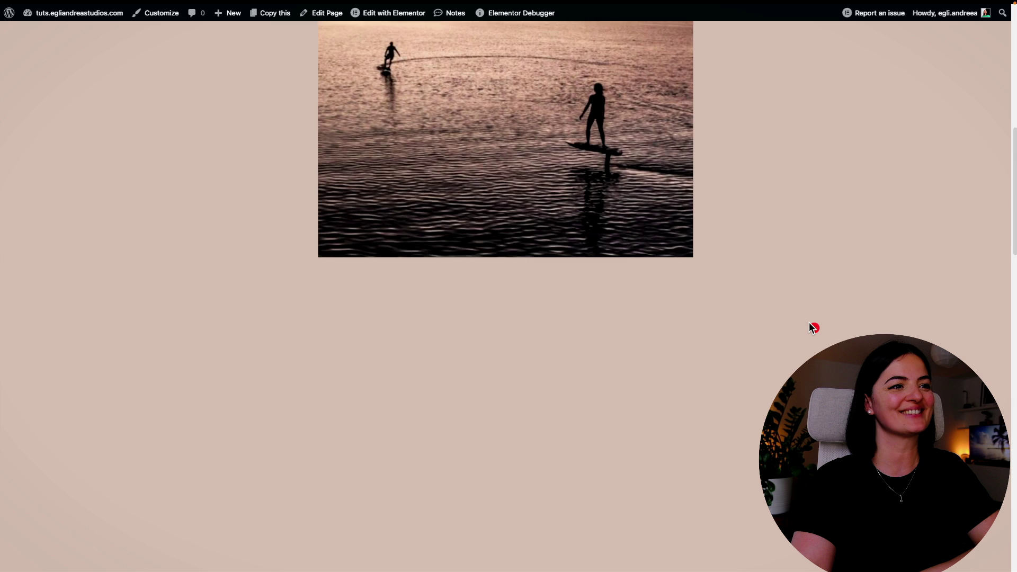
scroll(808, 322, down, 11)
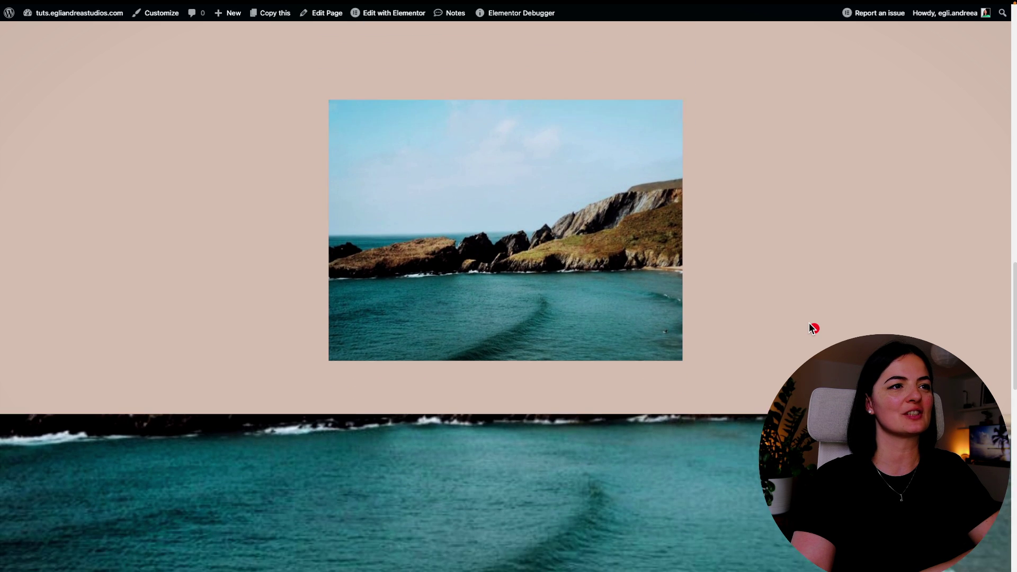
scroll(809, 324, down, 10)
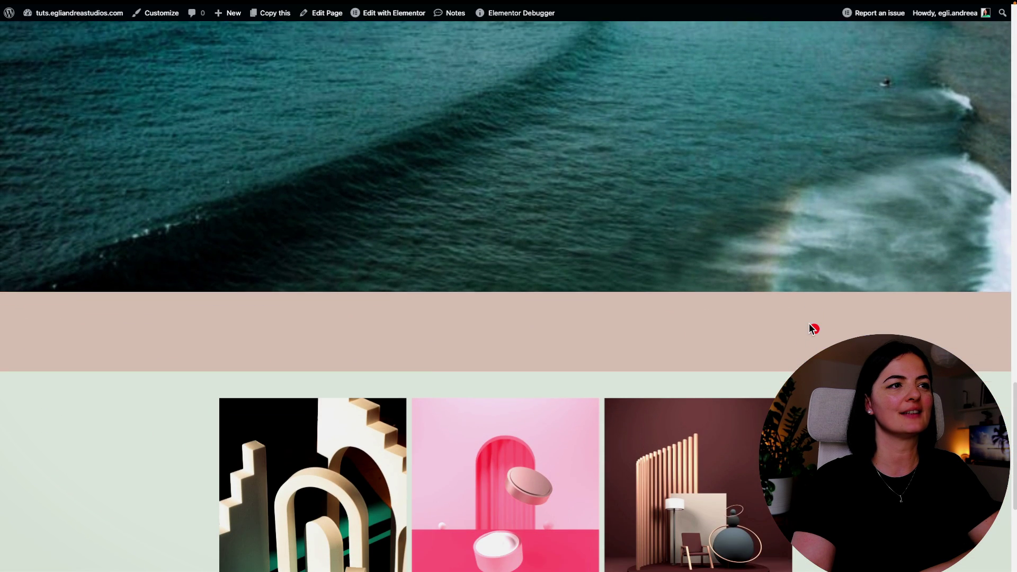
scroll(812, 329, up, 10)
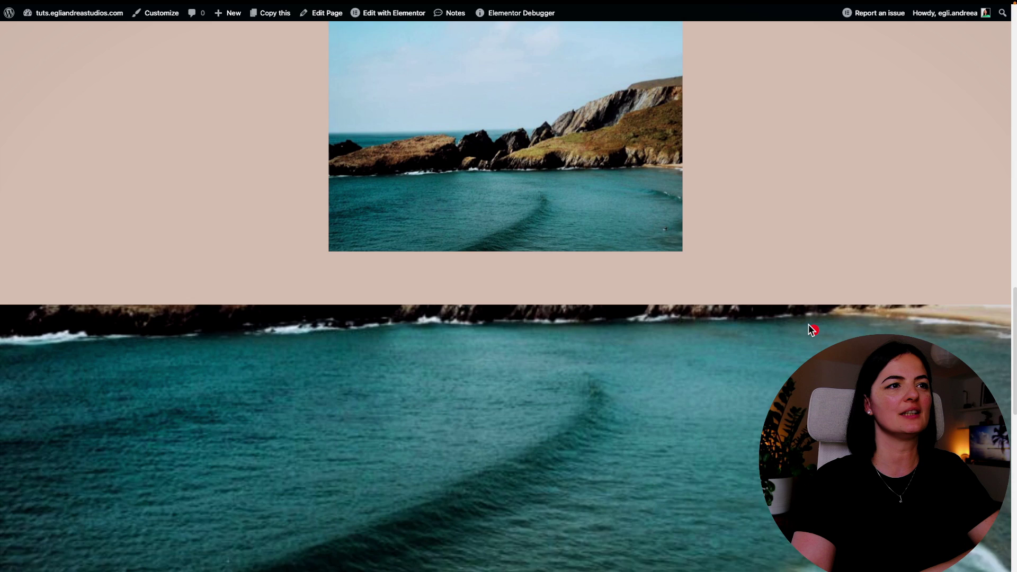
scroll(811, 329, up, 5)
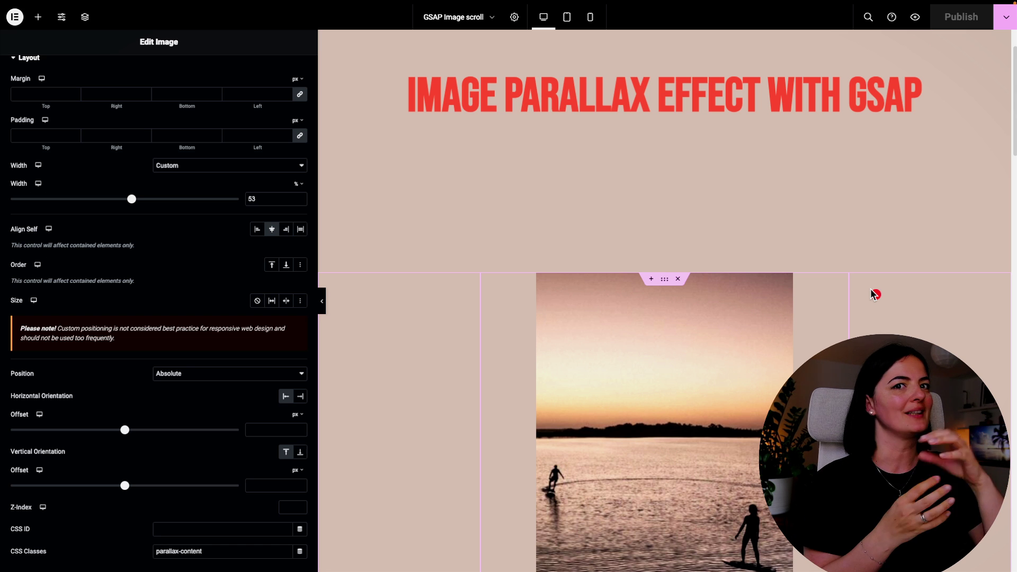
Step: Narrow the side panel, collapse it, and reopen it on the Elements widget list
scroll(629, 291, down, 5)
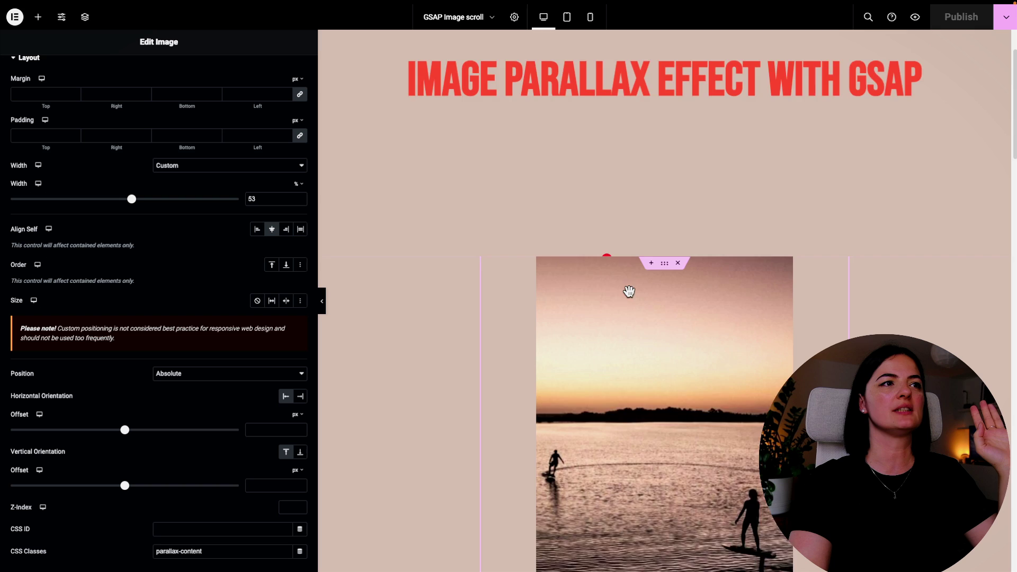
scroll(634, 297, up, 6)
scroll(632, 294, down, 5)
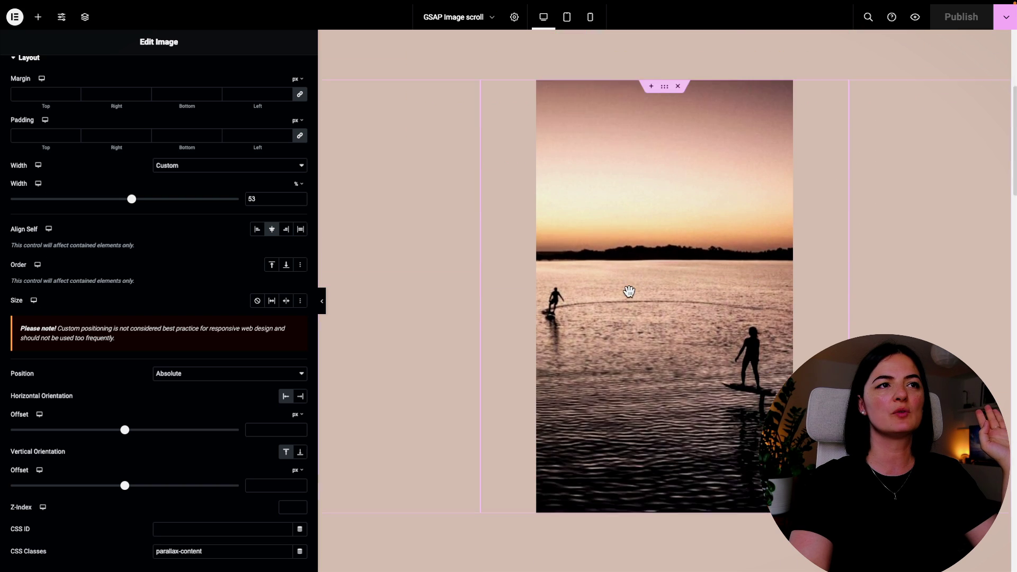
drag(320, 231, 176, 222)
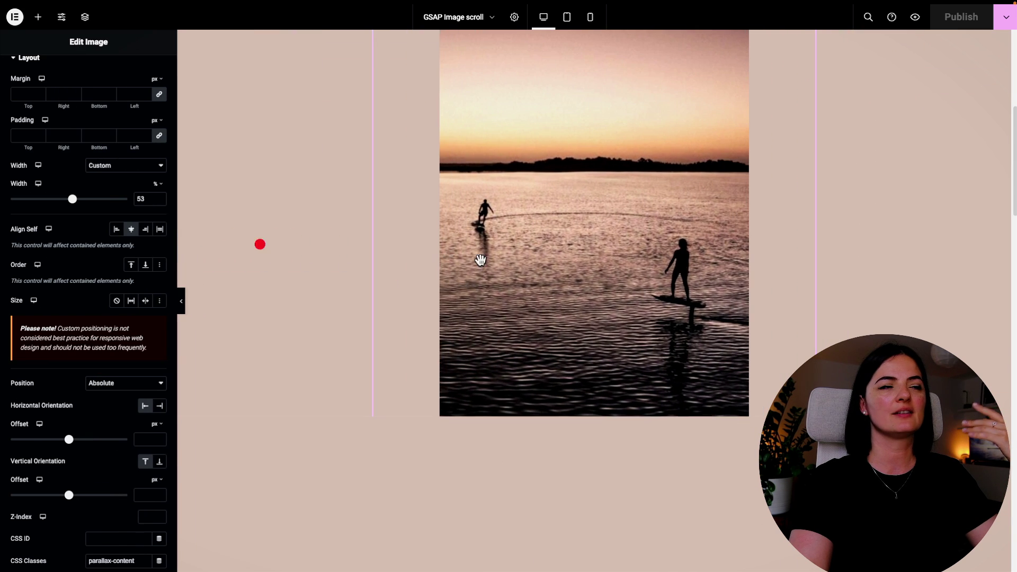
scroll(582, 275, up, 2)
scroll(371, 297, down, 2)
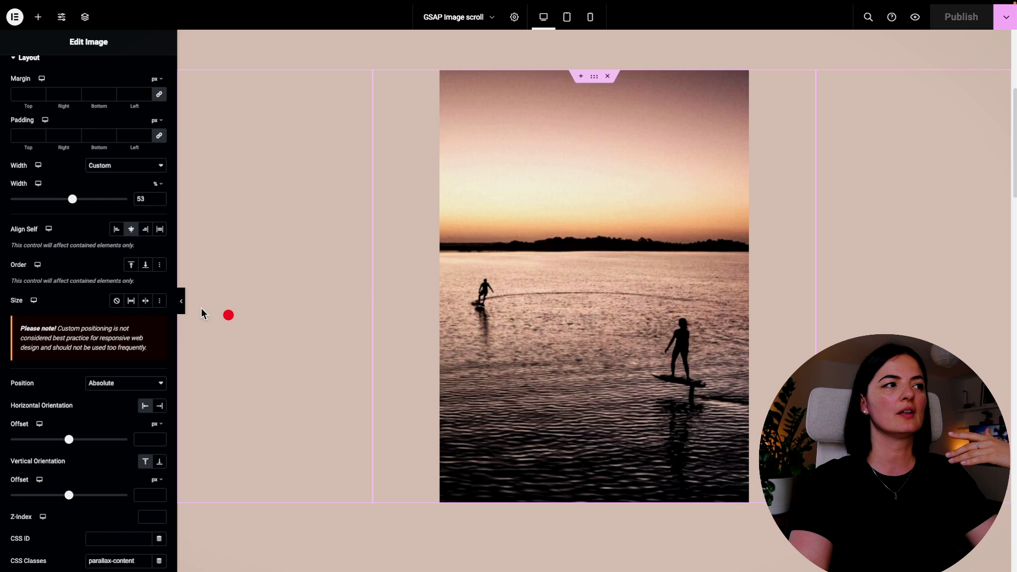
click(181, 301)
key(ctrl+p)
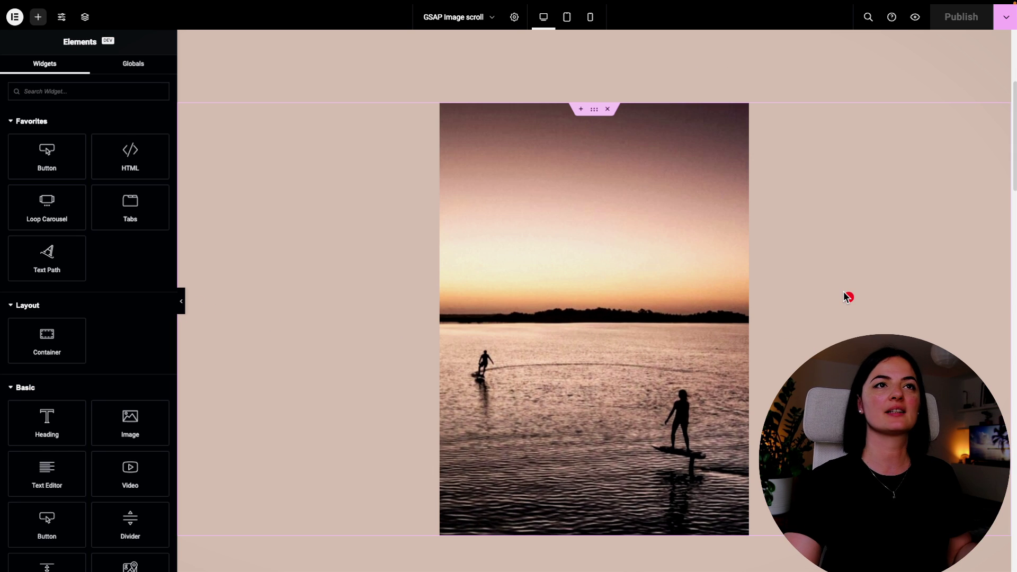